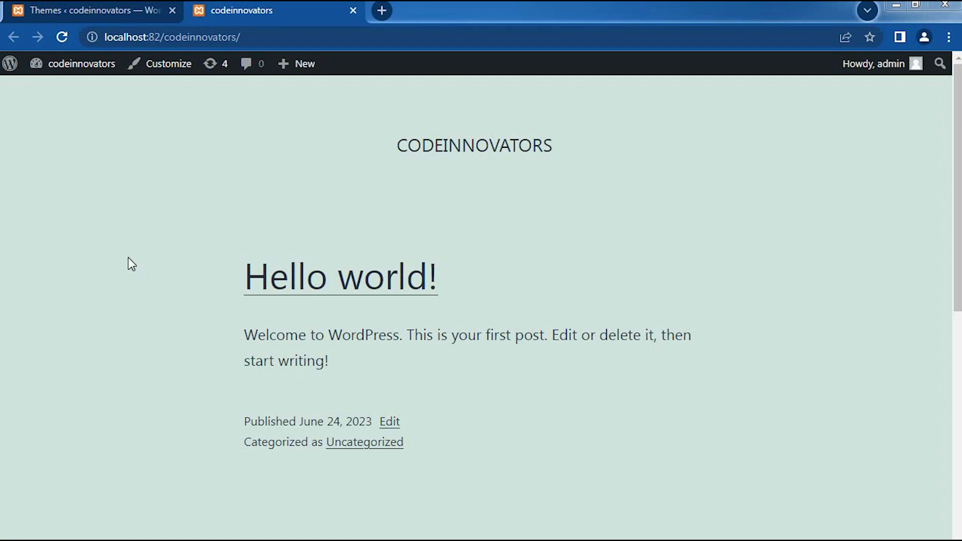
# - Return to the site's admin area, open the list of all pages and start a new page
pyautogui.click(83, 12)
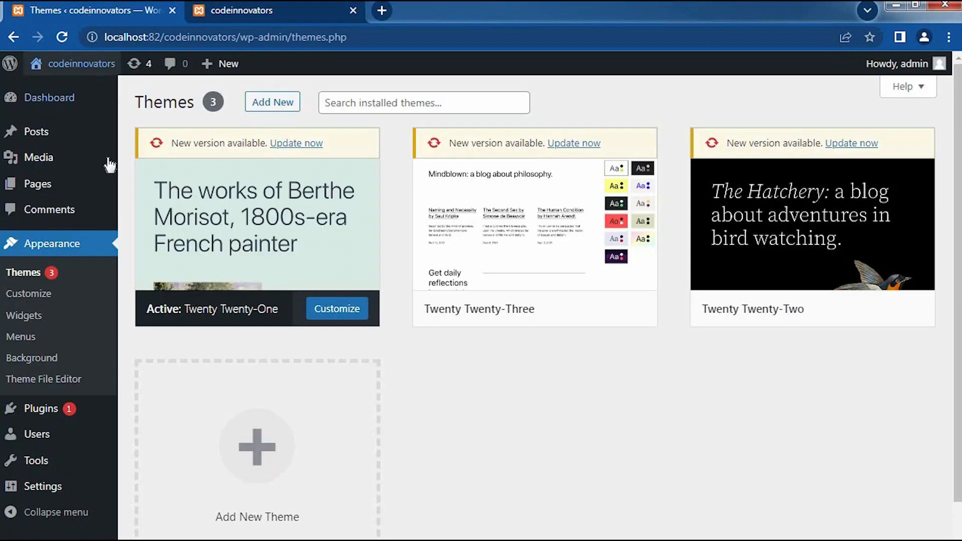
pyautogui.moveTo(110, 165)
pyautogui.moveTo(43, 192)
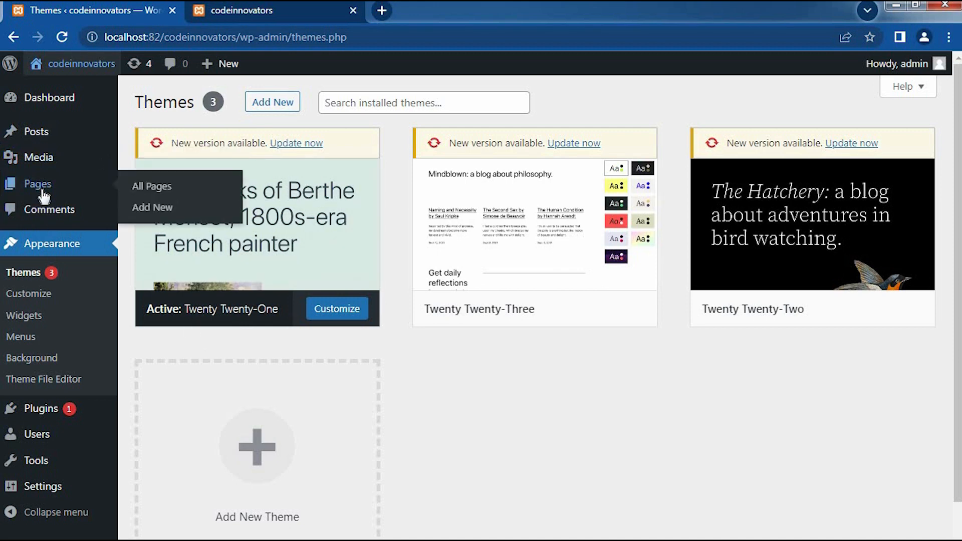
pyautogui.click(156, 192)
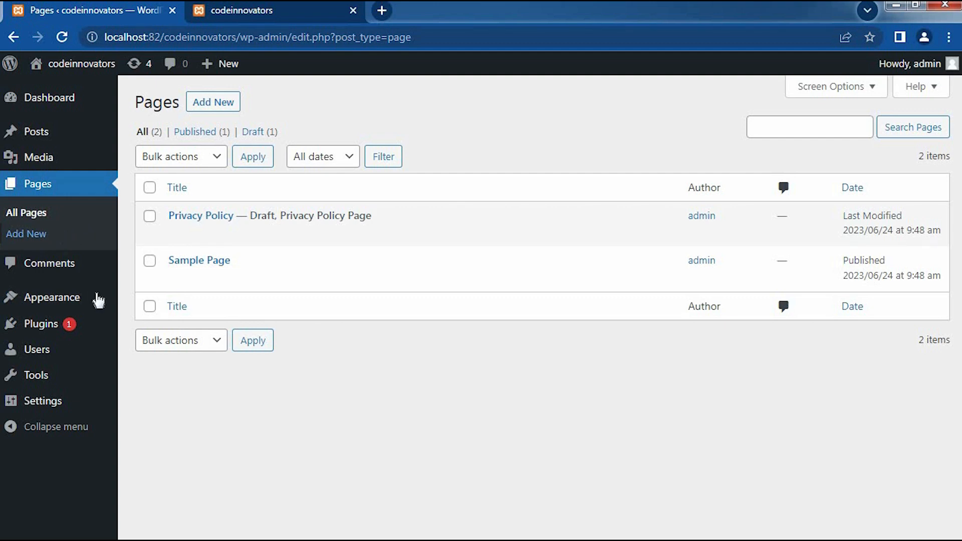
pyautogui.moveTo(98, 299)
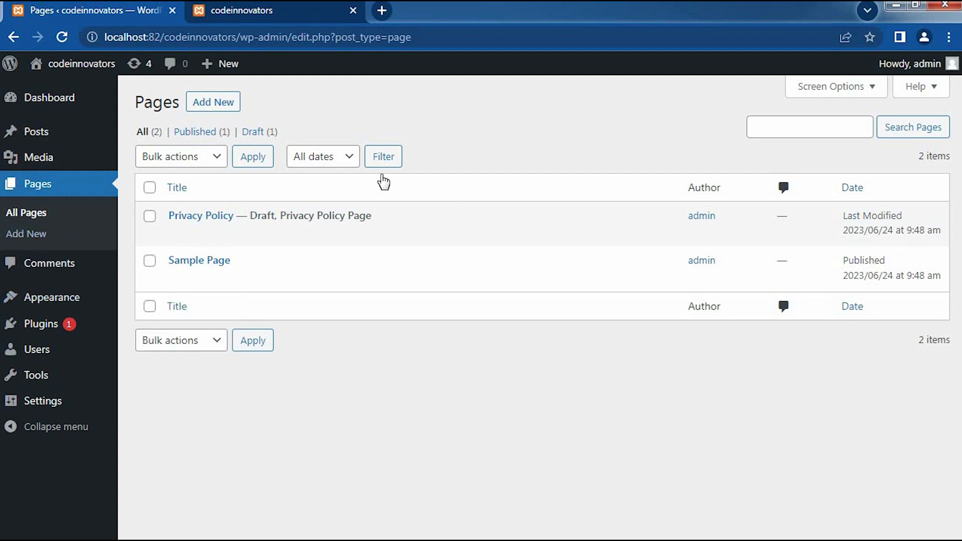
pyautogui.click(223, 105)
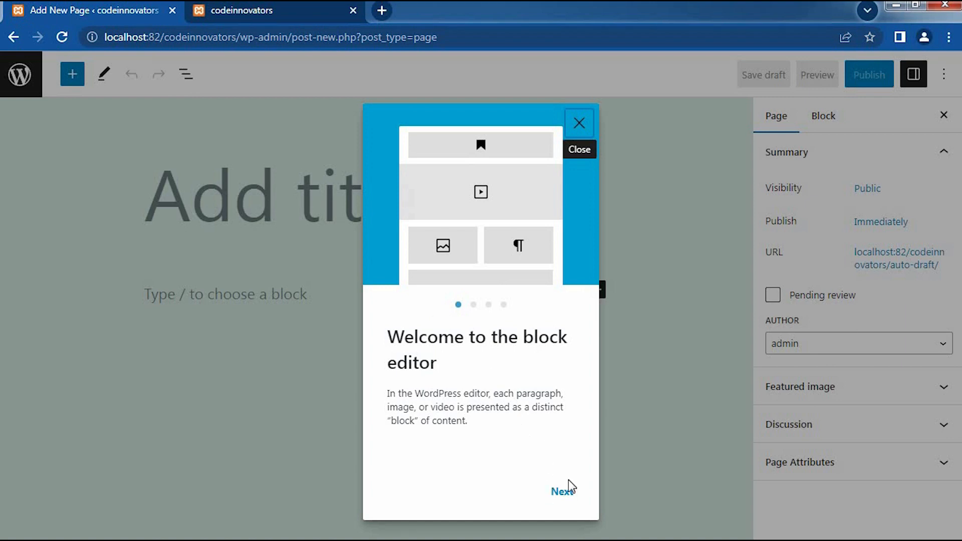
# - Go through the block editor's welcome guide and dismiss it
pyautogui.click(563, 499)
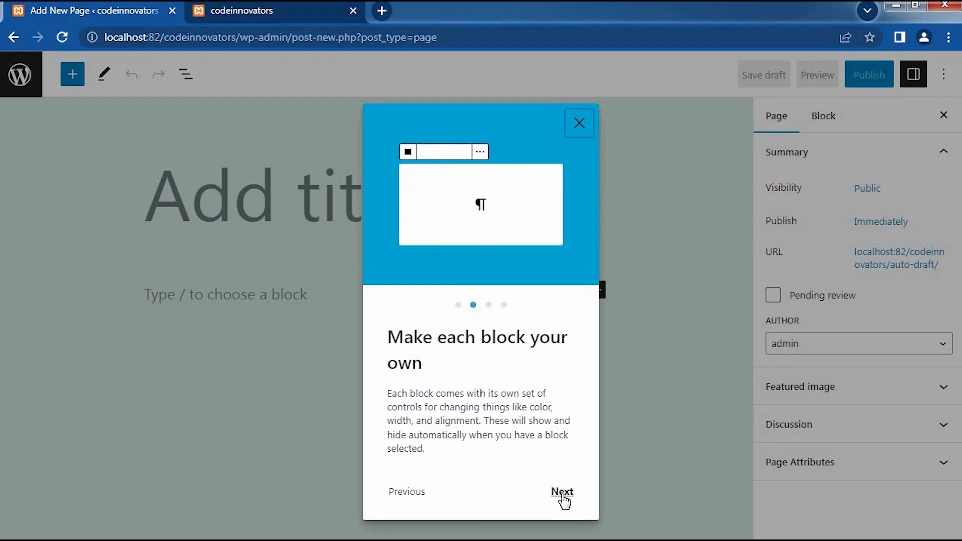
pyautogui.click(563, 497)
pyautogui.click(581, 124)
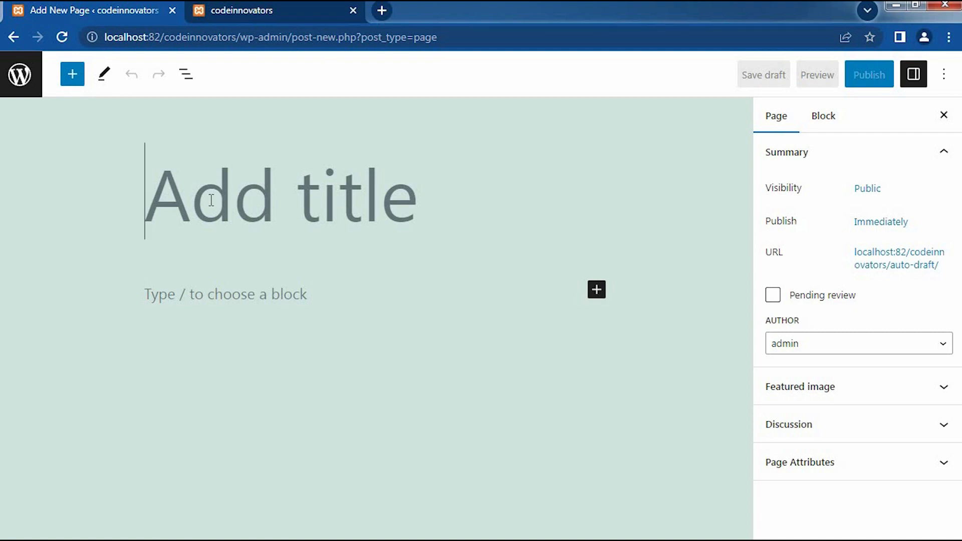
# - Title the new page "Home"
pyautogui.write('h')
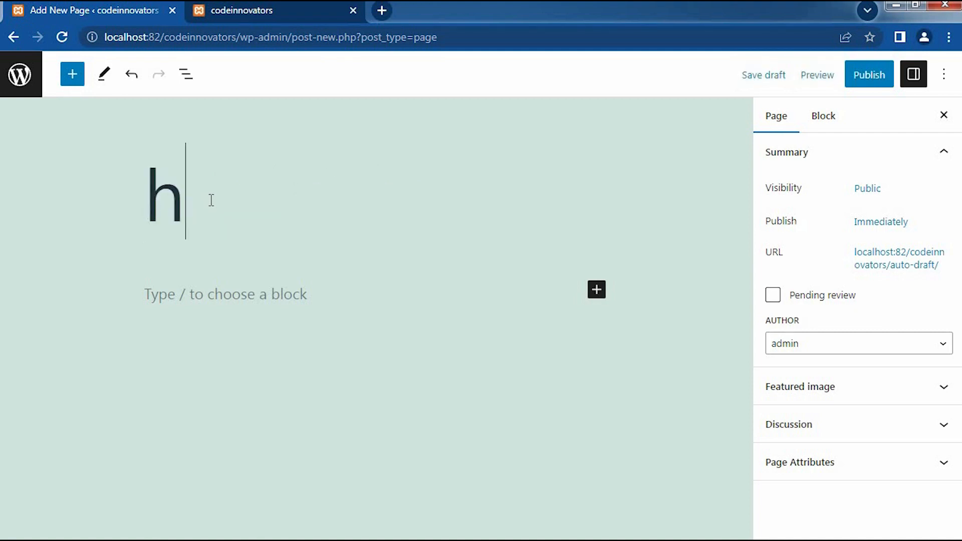
pyautogui.press('BackSpace')
pyautogui.write('Home')
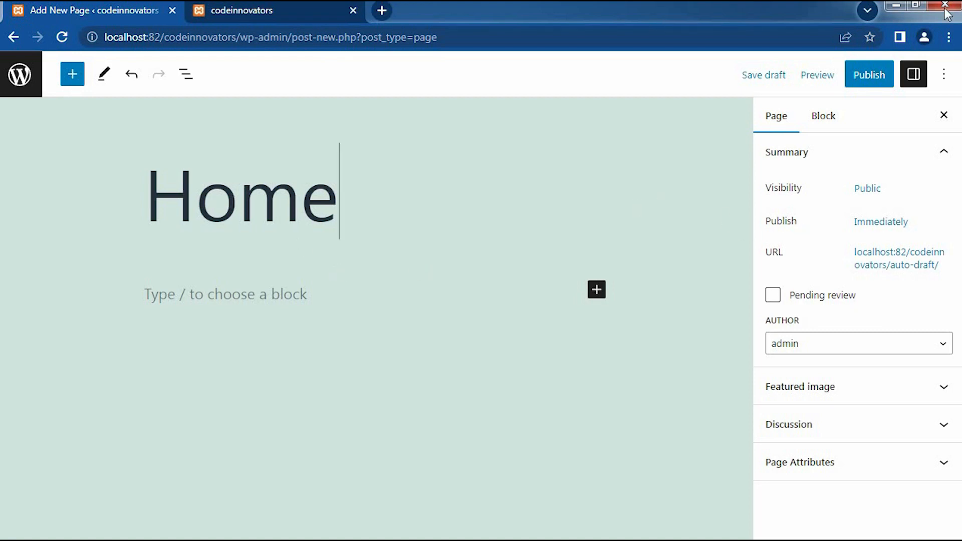
# - Save the Home page as a draft and publish it with public visibility
pyautogui.click(783, 80)
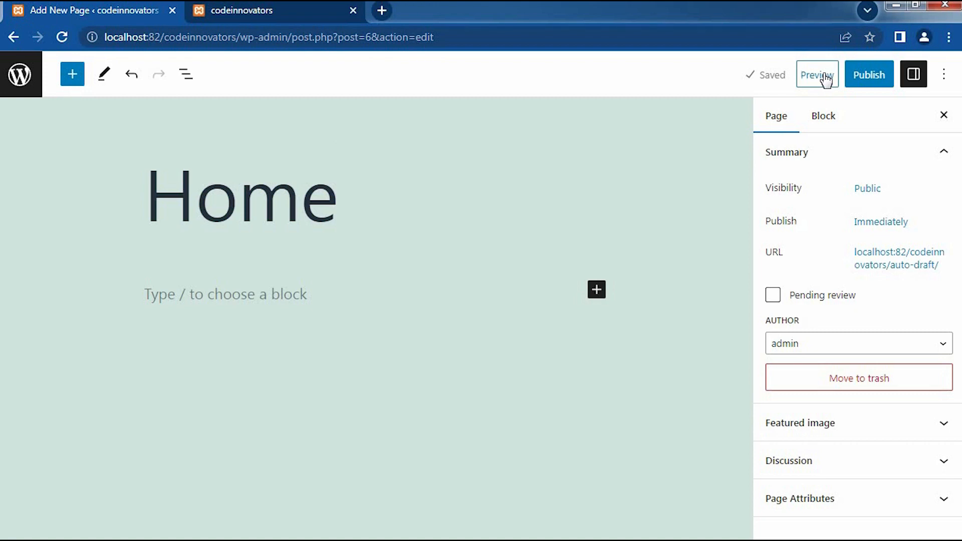
pyautogui.click(870, 78)
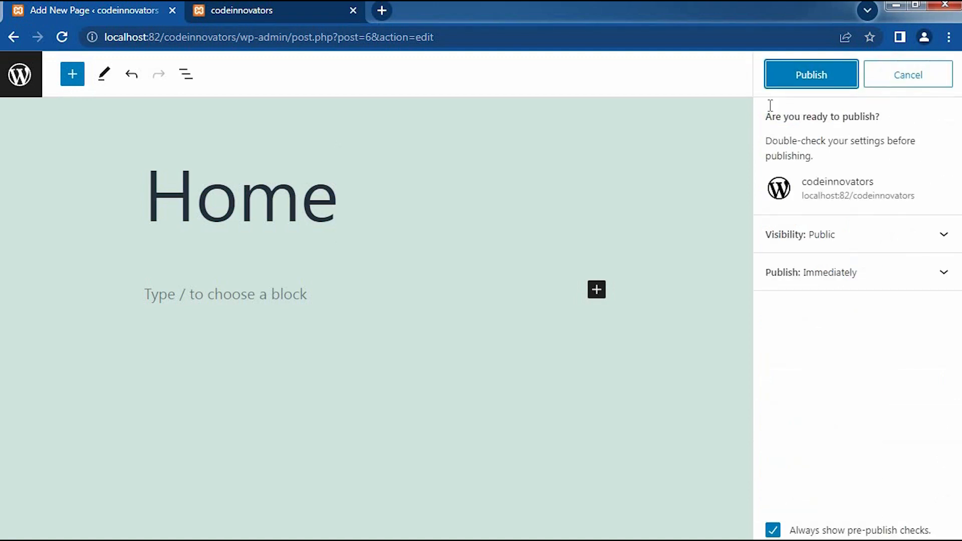
pyautogui.click(805, 80)
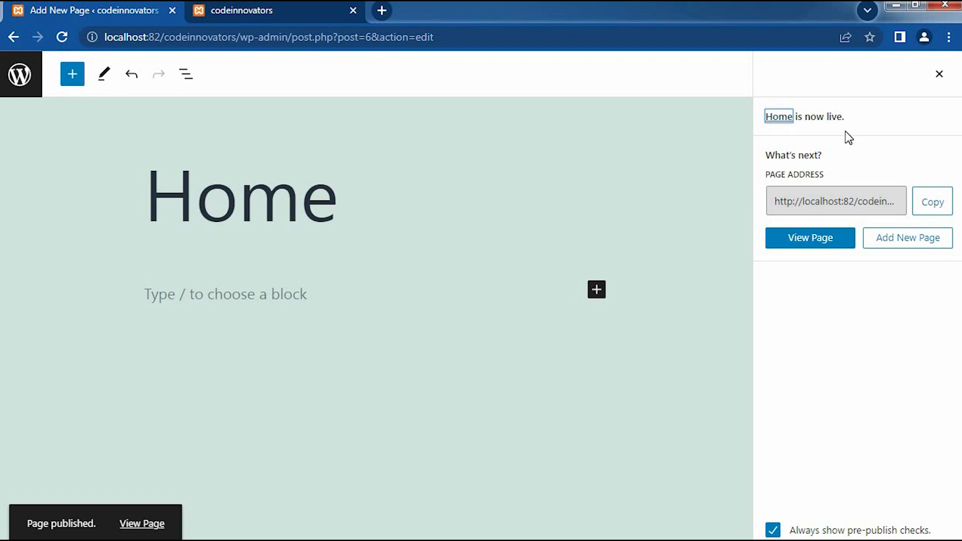
# - View the published Home page on the live site and check its heading
pyautogui.click(797, 240)
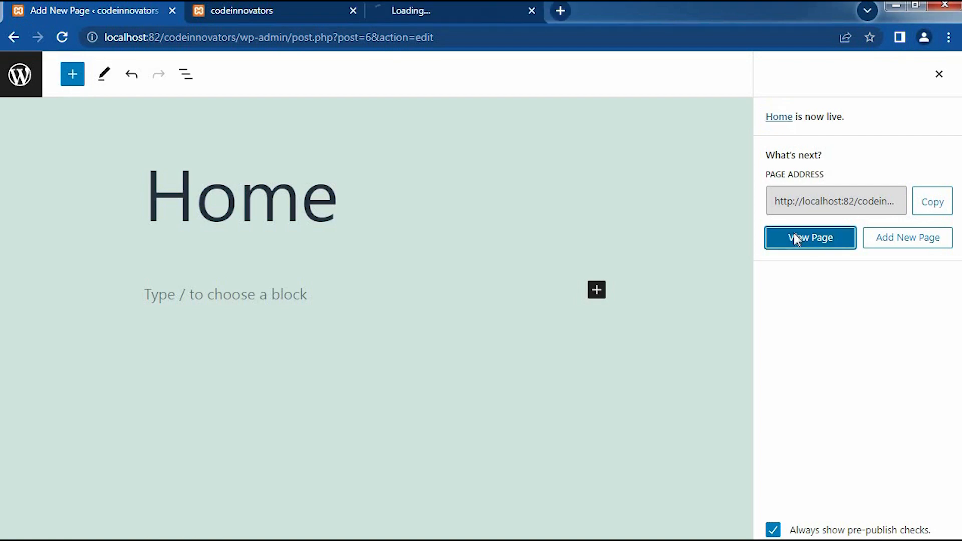
pyautogui.click(461, 10)
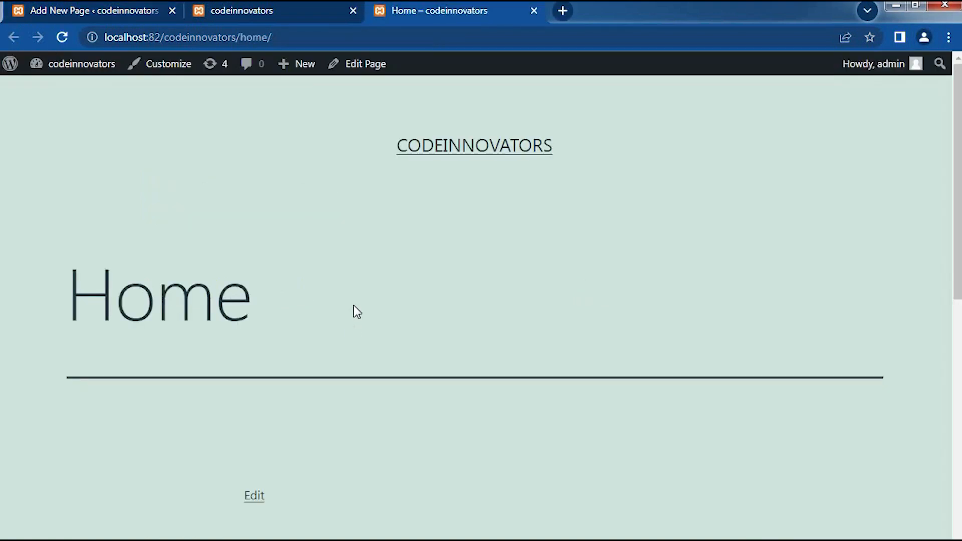
pyautogui.scroll(-2, 354, 305)
pyautogui.scroll(2, 354, 305)
pyautogui.moveTo(77, 287); pyautogui.dragTo(271, 278)
pyautogui.click(272, 279)
# - Back in the page editor, browse the full block library and insert a Paragraph block below the Home title
pyautogui.click(69, 8)
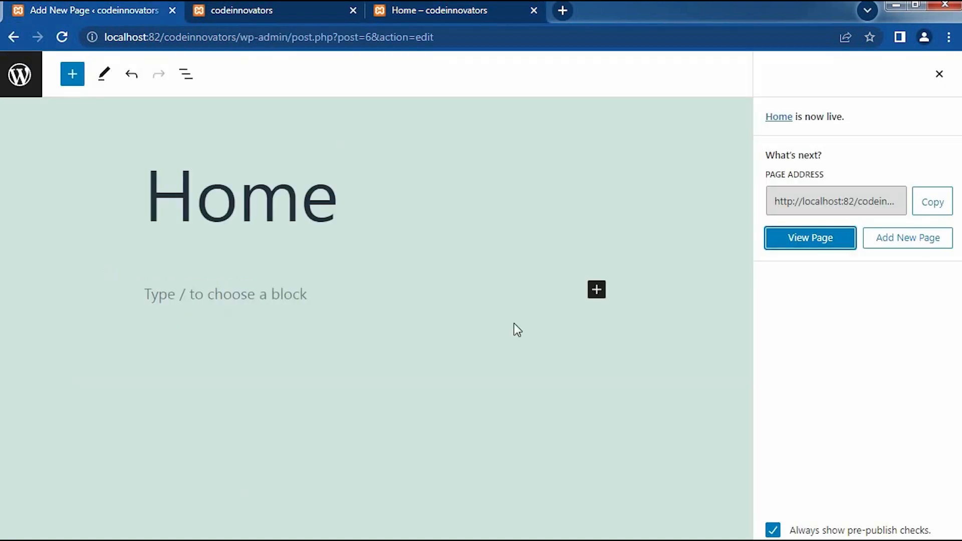
pyautogui.click(516, 292)
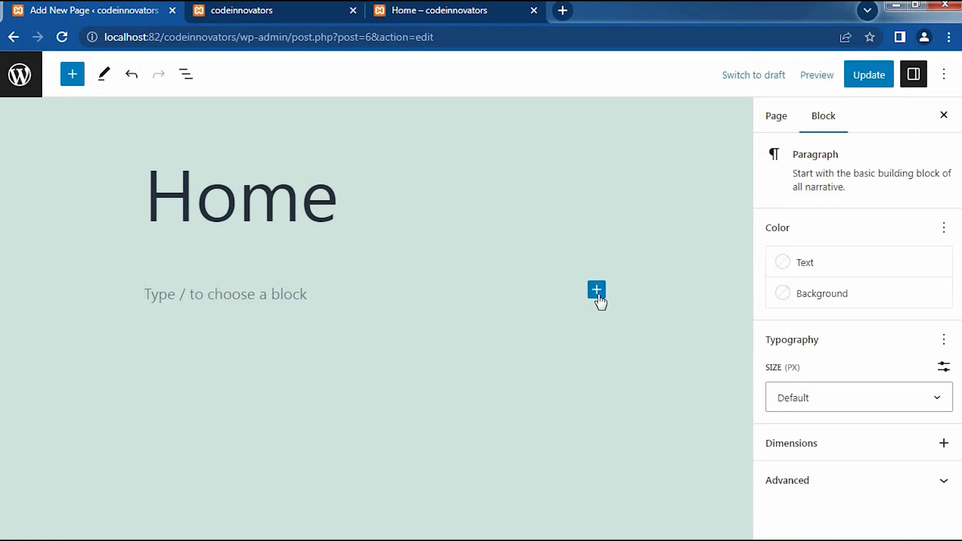
pyautogui.click(596, 291)
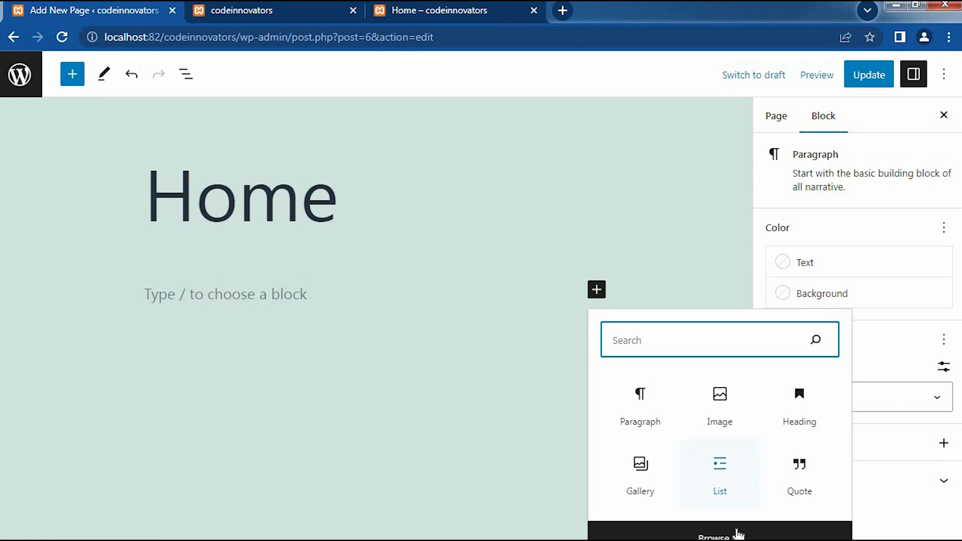
pyautogui.click(737, 533)
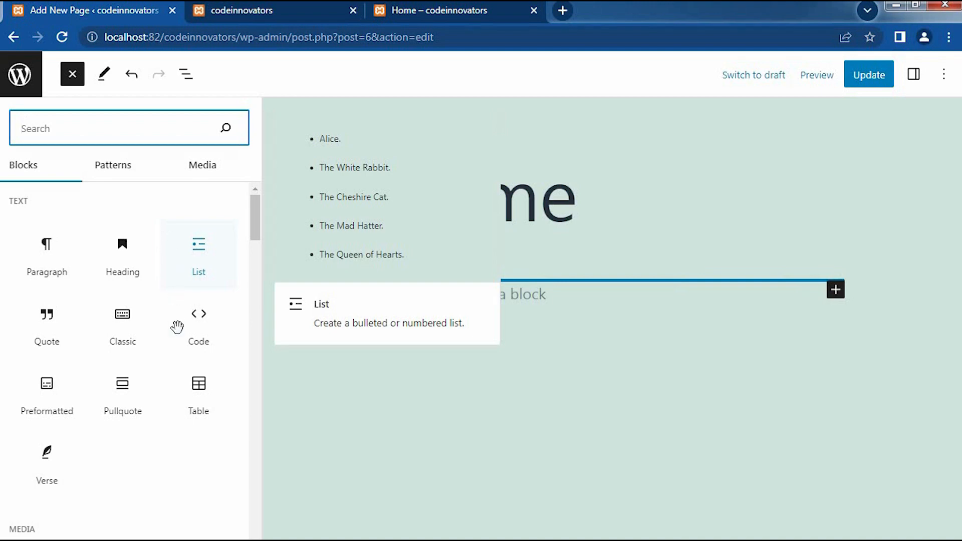
pyautogui.scroll(-15, 178, 329)
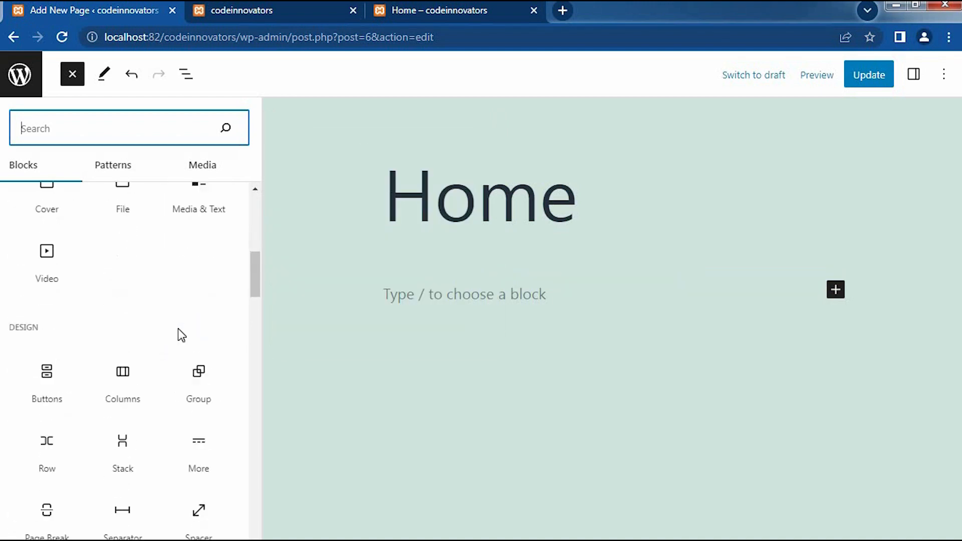
pyautogui.scroll(-8, 179, 334)
pyautogui.scroll(15, 181, 336)
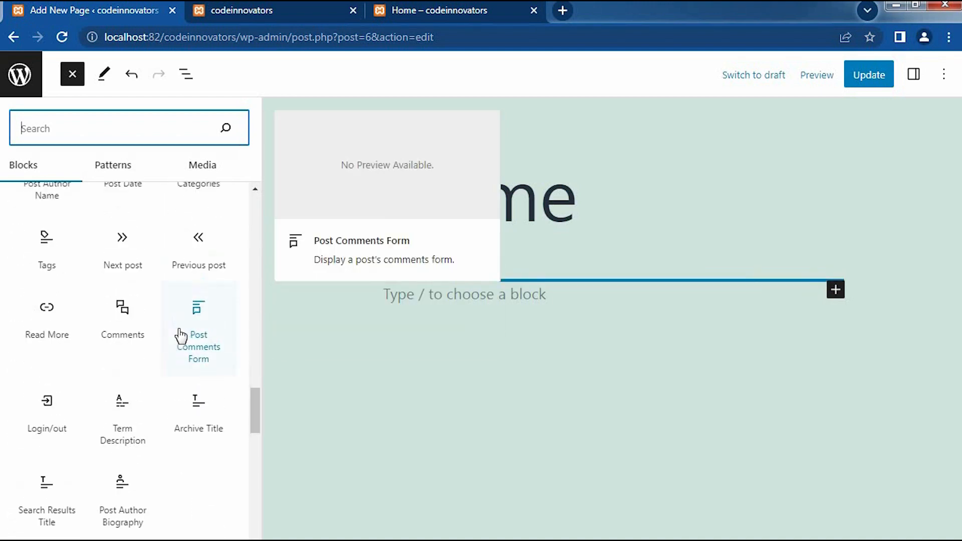
pyautogui.scroll(6, 181, 336)
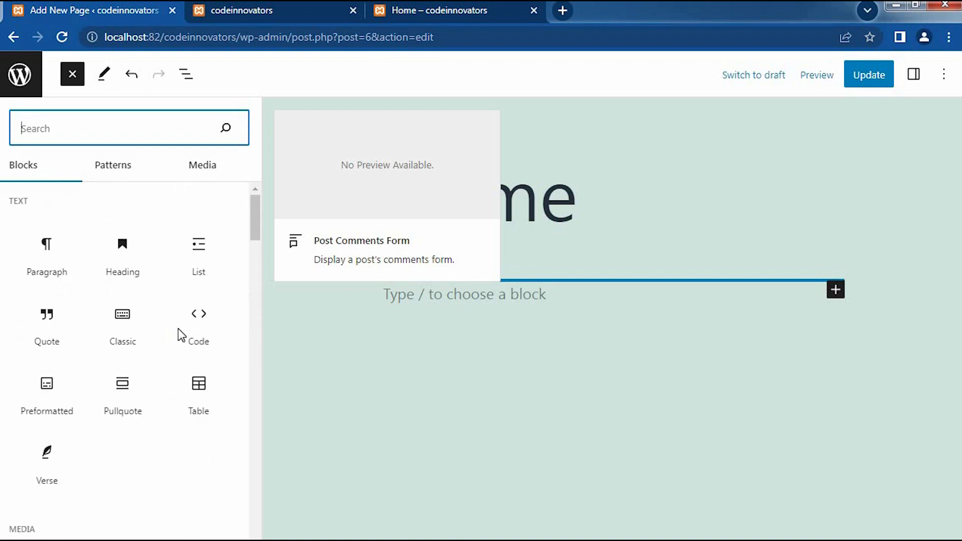
pyautogui.click(66, 254)
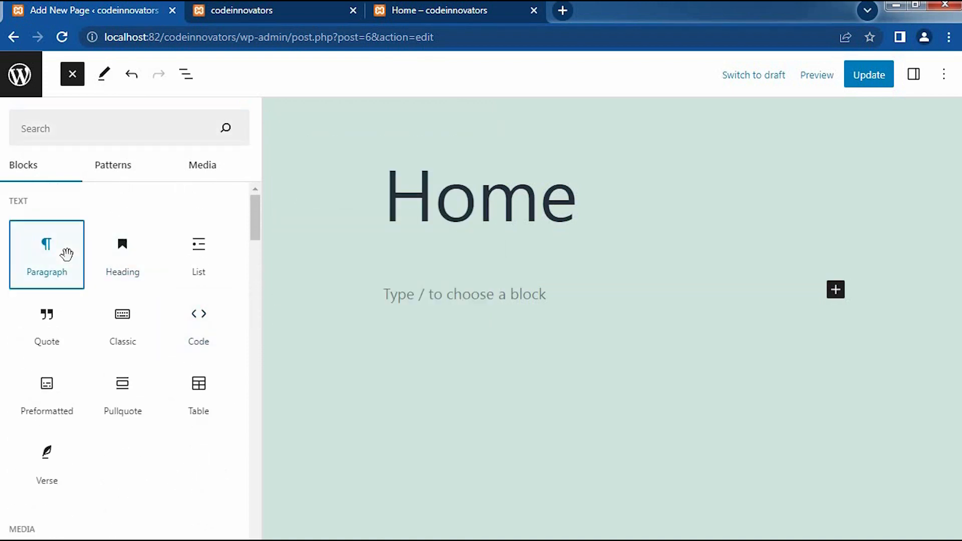
pyautogui.moveTo(67, 254); pyautogui.dragTo(475, 290)
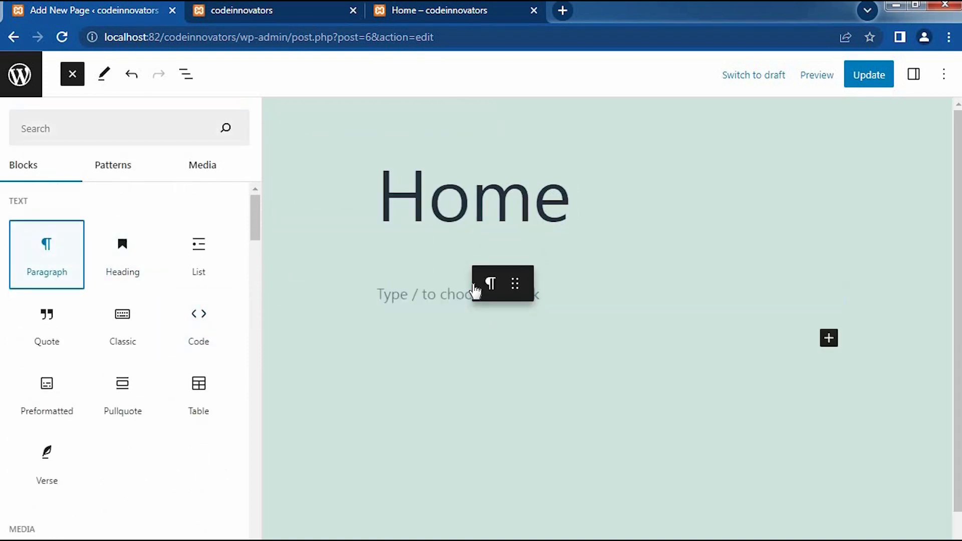
pyautogui.click(499, 338)
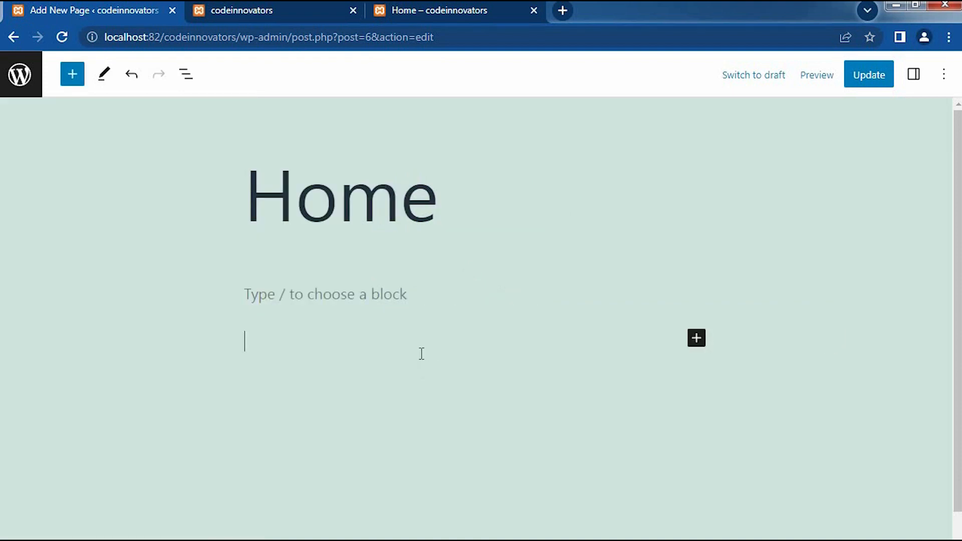
pyautogui.click(327, 294)
pyautogui.click(351, 341)
pyautogui.write('sadsadj')
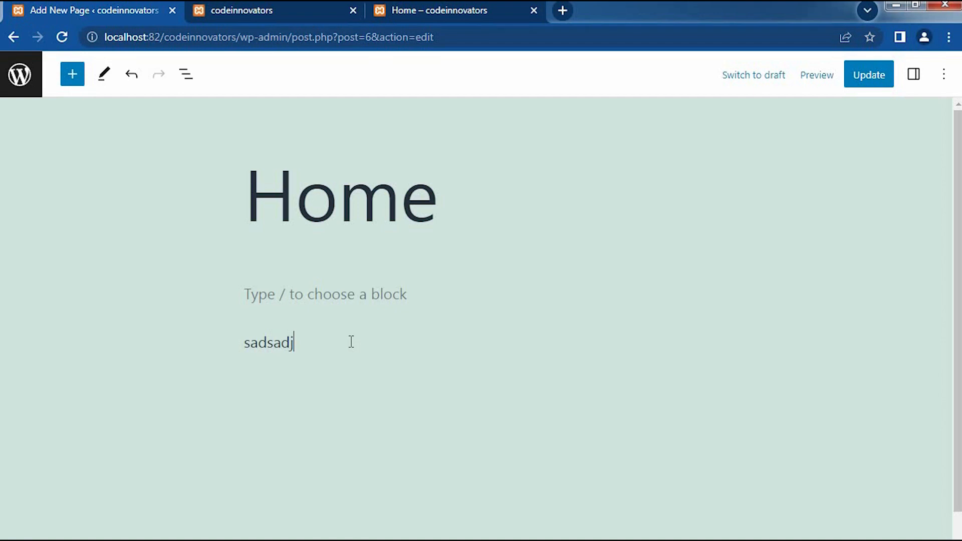
pyautogui.press('BackSpace')
pyautogui.press('BackSpace')
pyautogui.press('BackSpace')
pyautogui.press('BackSpace')
pyautogui.press('BackSpace')
pyautogui.press('BackSpace')
pyautogui.press('BackSpace')
# - Enter "code innovators" as the paragraph text below the title and make it bold
pyautogui.write('c')
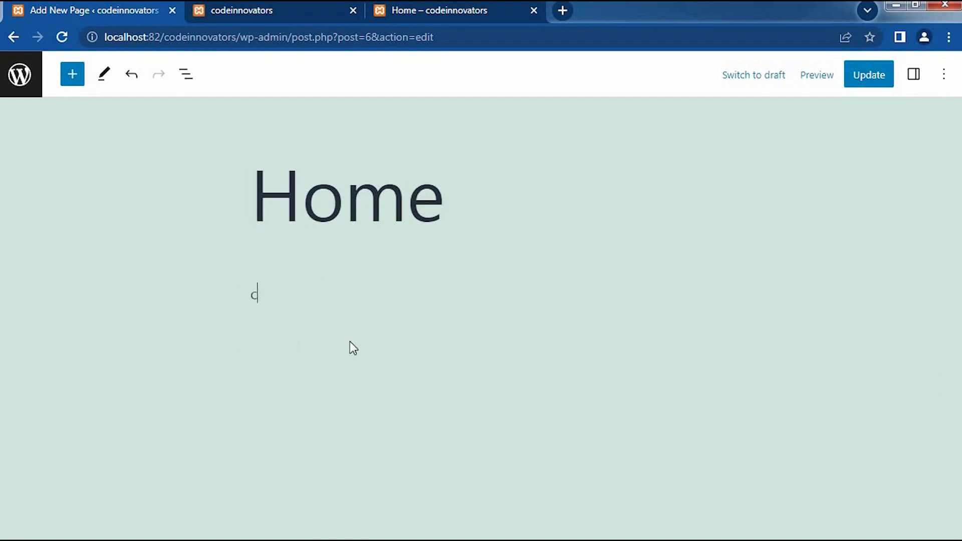
pyautogui.write('ode innovators')
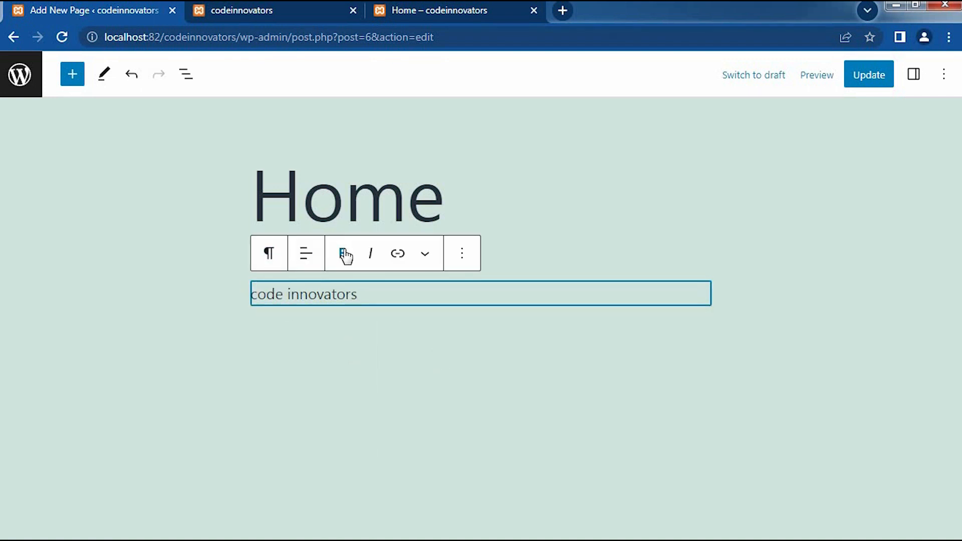
pyautogui.moveTo(251, 292); pyautogui.dragTo(376, 294)
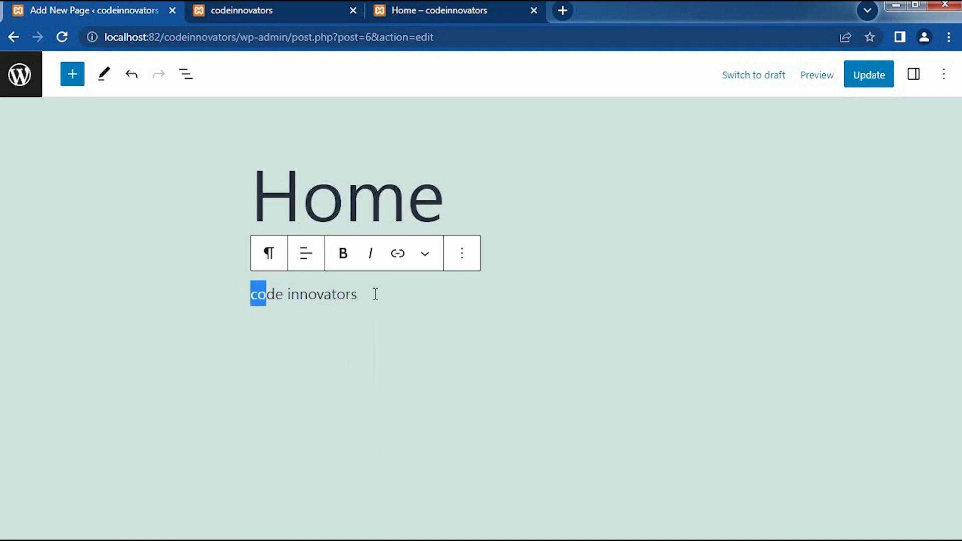
pyautogui.click(343, 254)
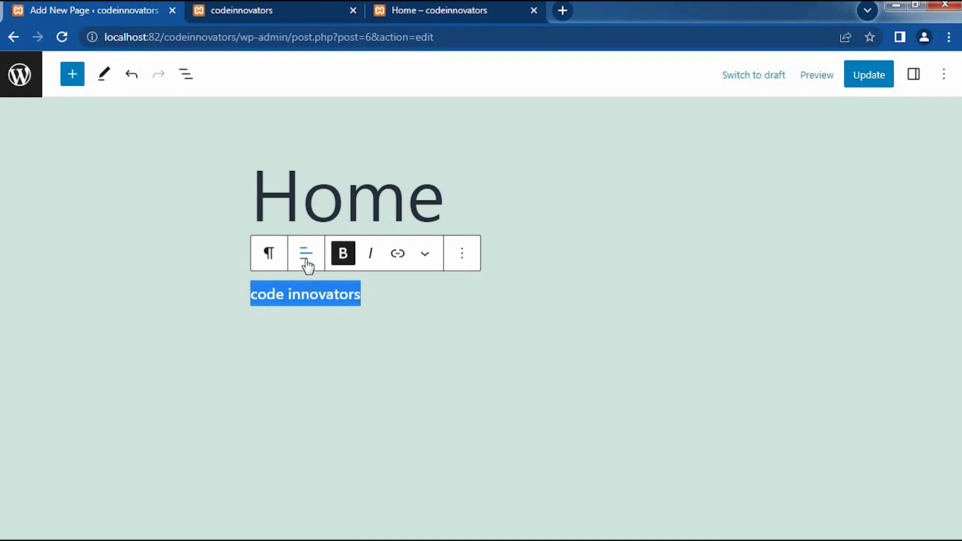
pyautogui.click(467, 255)
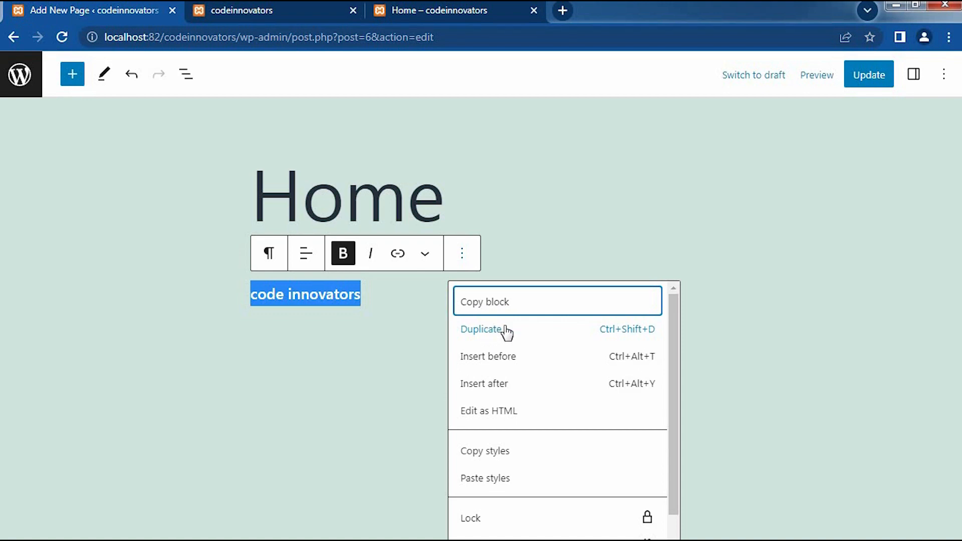
pyautogui.click(459, 259)
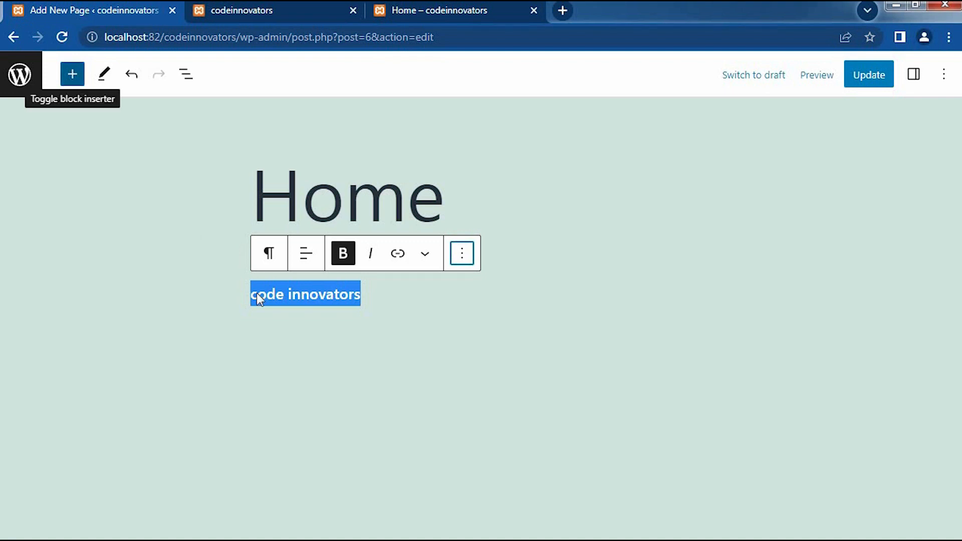
pyautogui.click(72, 75)
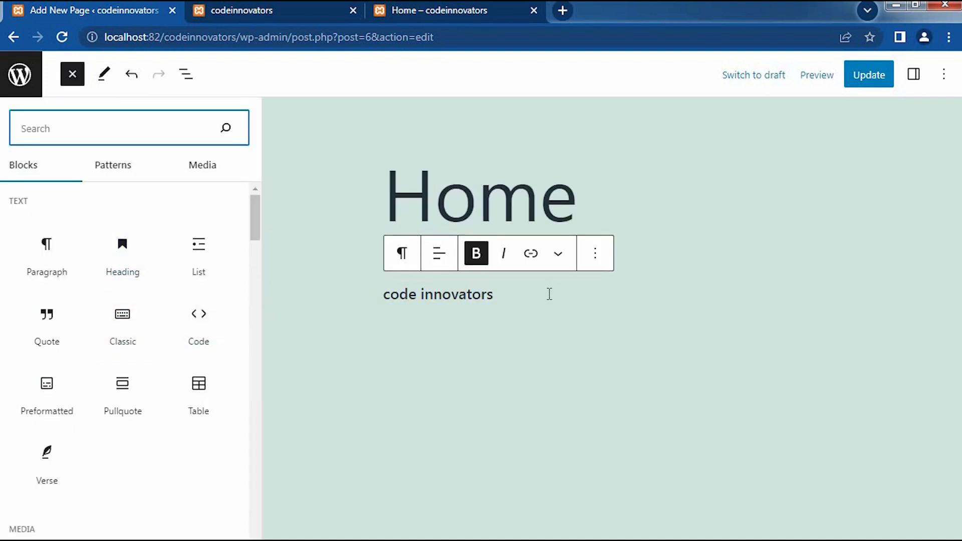
pyautogui.tripleClick(549, 294)
# - Insert an Image block on the empty line below the "code innovators" paragraph
pyautogui.click(491, 306)
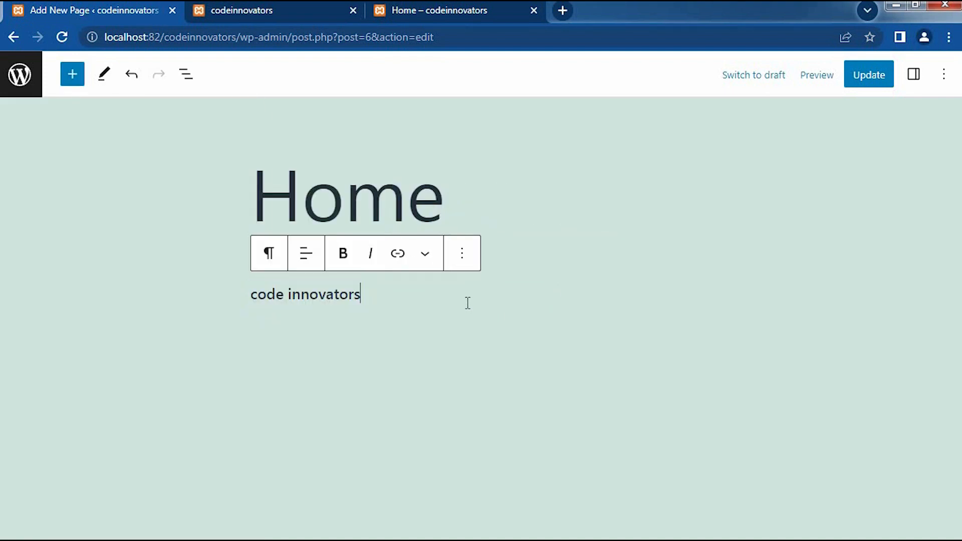
pyautogui.press('Return')
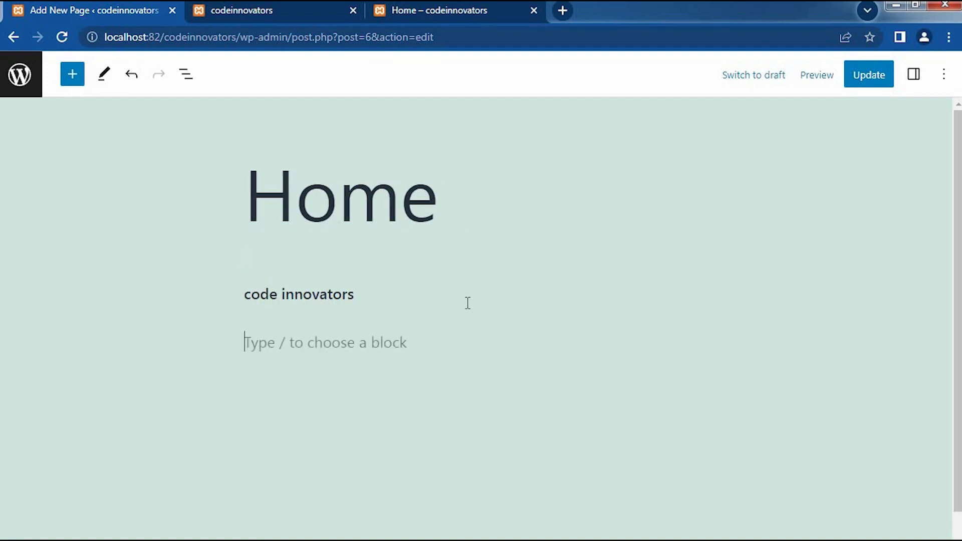
pyautogui.click(74, 77)
pyautogui.scroll(-1, 135, 351)
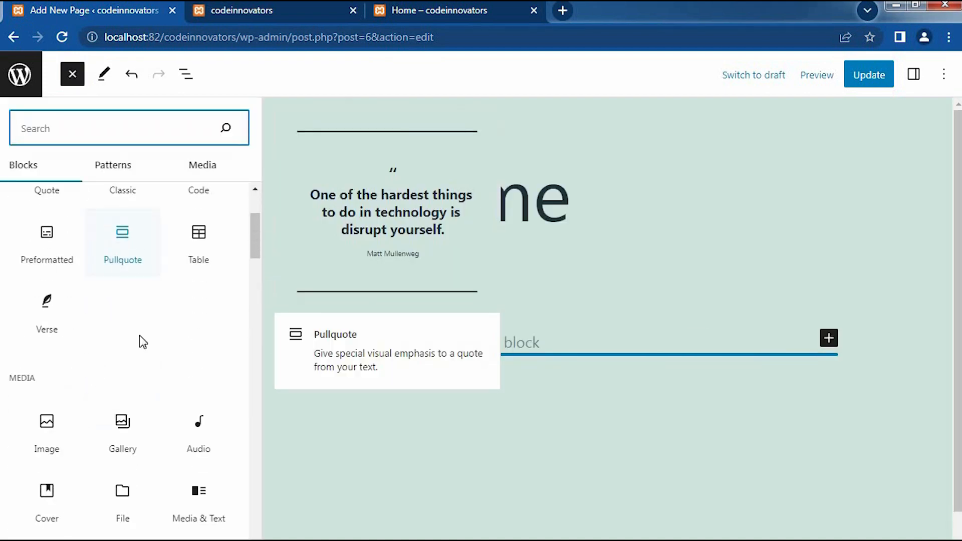
pyautogui.moveTo(206, 245)
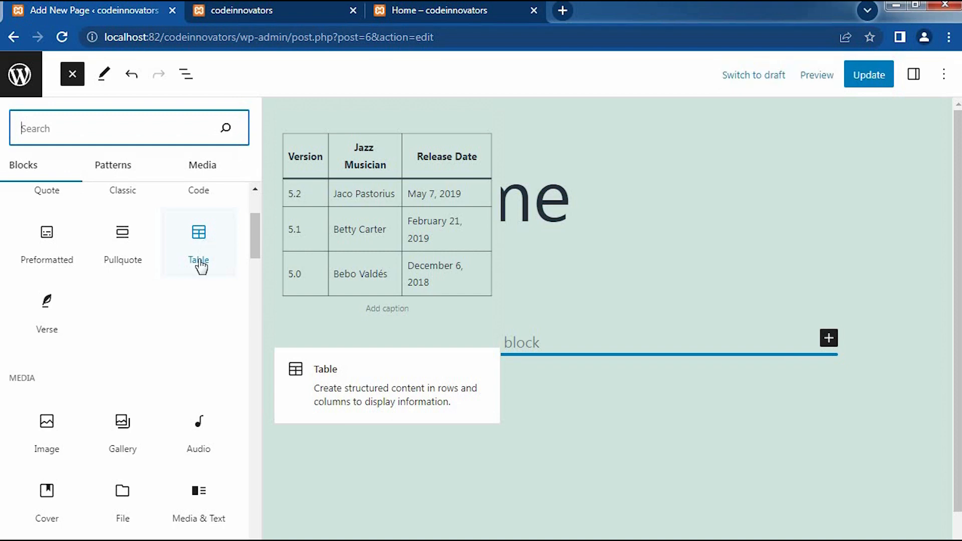
pyautogui.moveTo(133, 425)
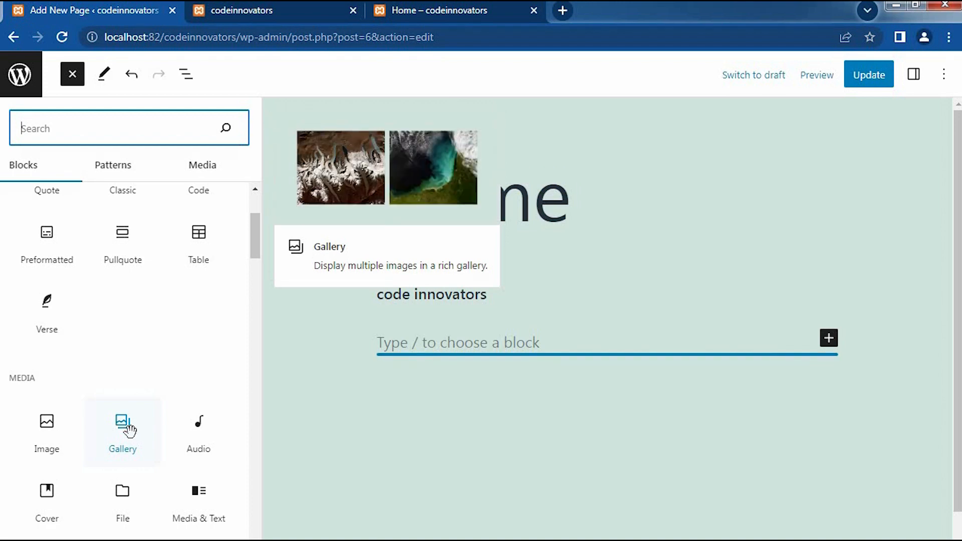
pyautogui.moveTo(46, 430)
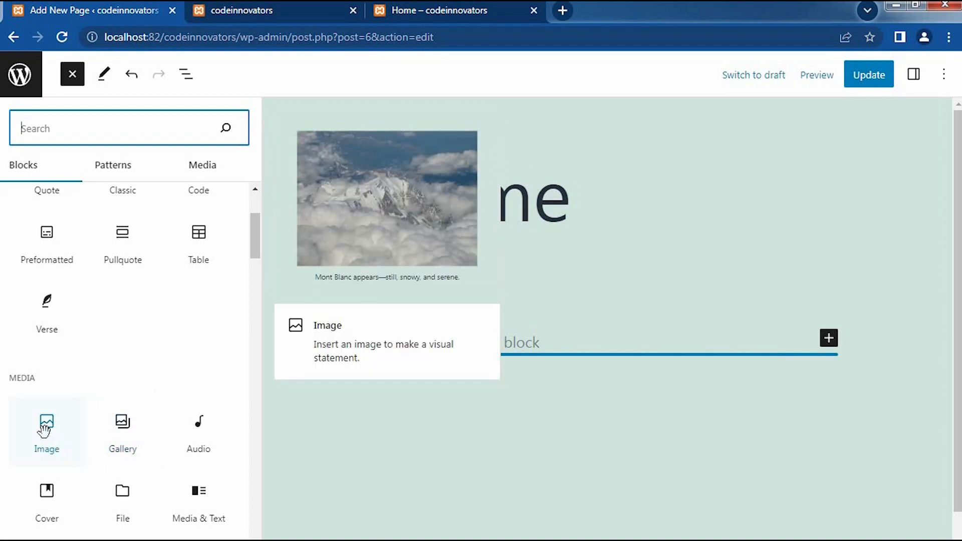
pyautogui.moveTo(45, 431); pyautogui.dragTo(470, 361)
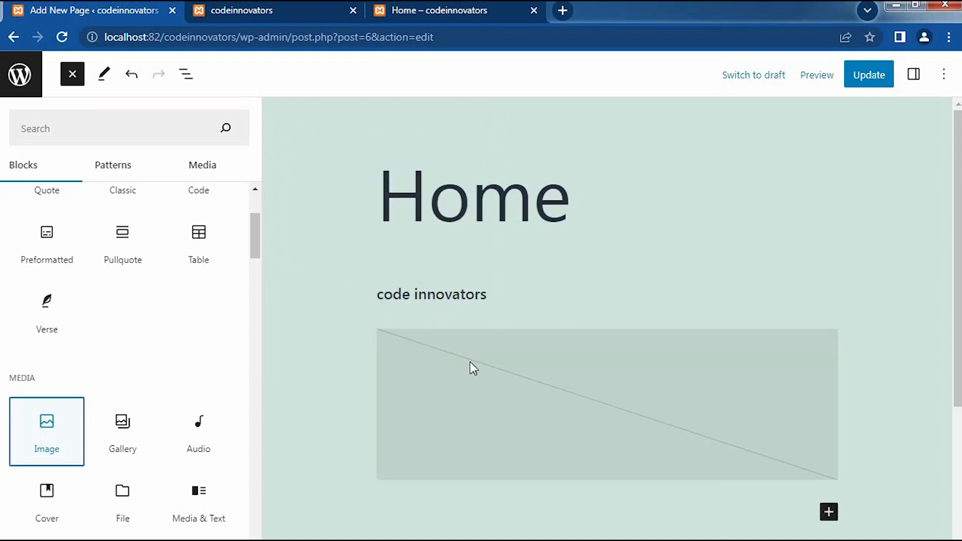
# - Look into the media library from the new Image block and close it without choosing an image
pyautogui.click(530, 399)
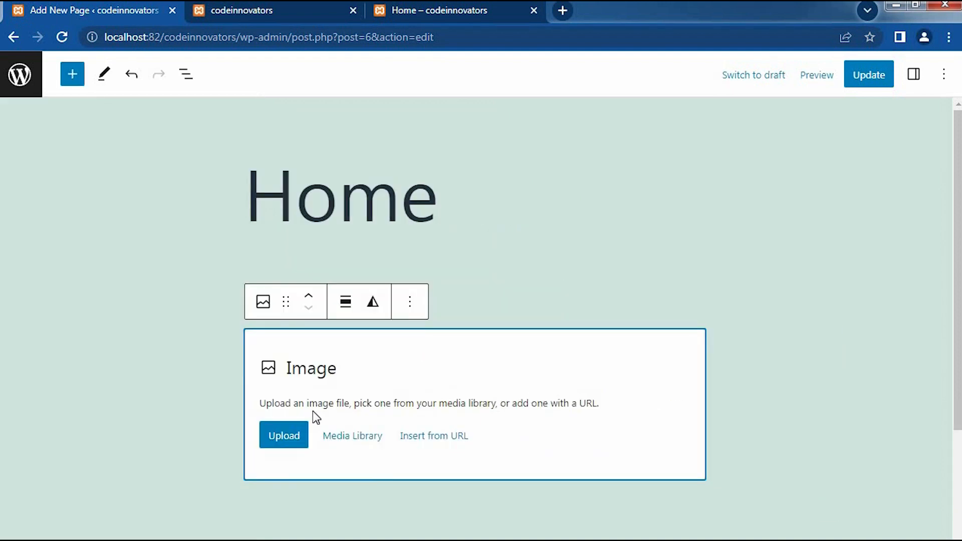
pyautogui.click(367, 440)
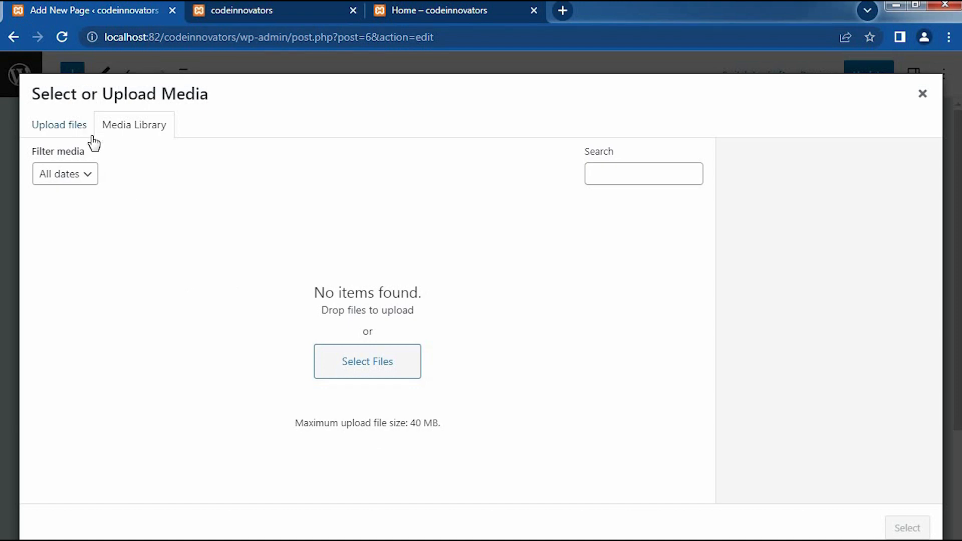
pyautogui.click(922, 94)
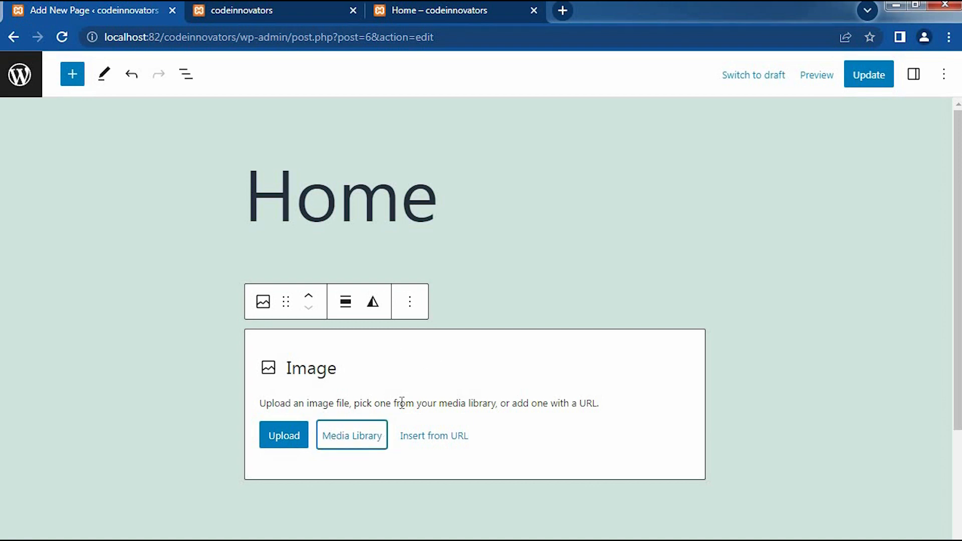
# - Insert a Buttons block between the "code innovators" paragraph and the Image block
pyautogui.click(70, 76)
pyautogui.scroll(-3, 70, 431)
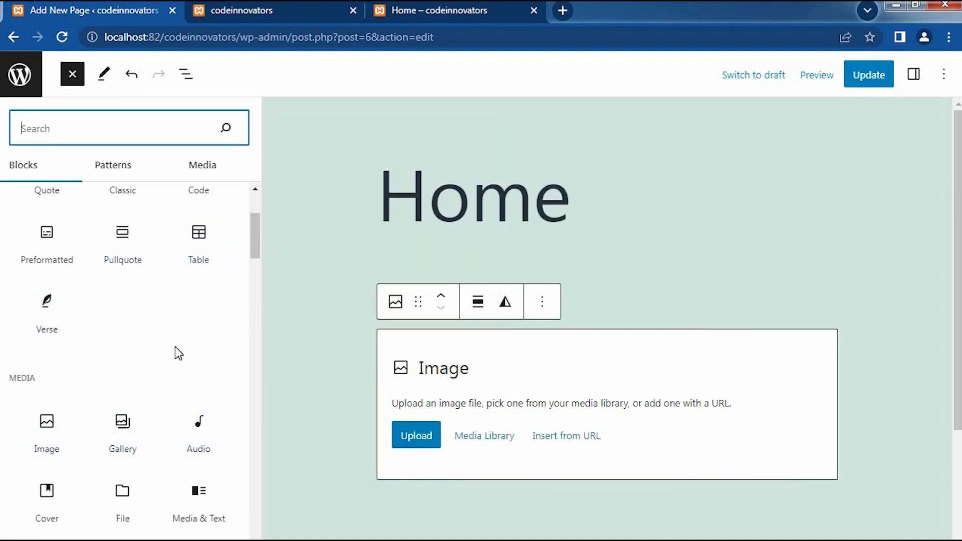
pyautogui.scroll(-3, 175, 347)
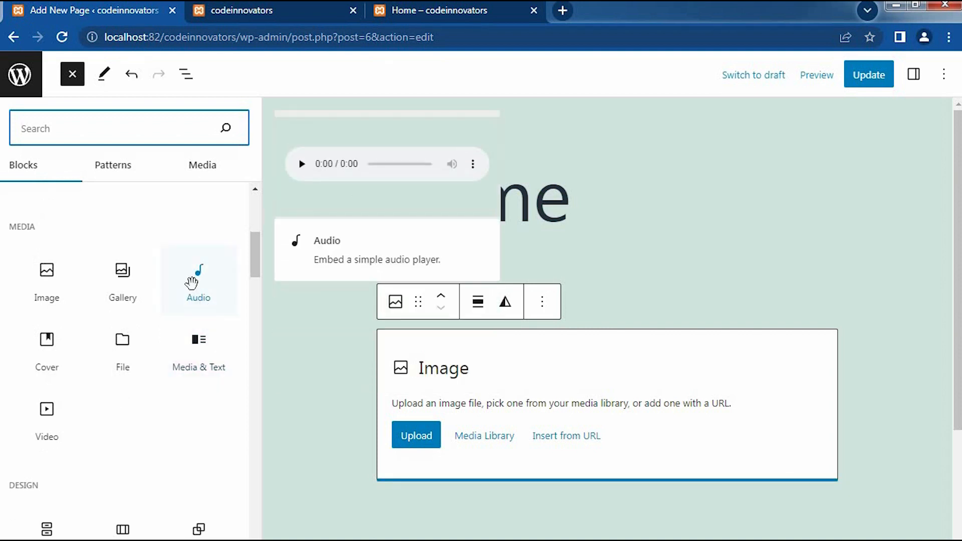
pyautogui.scroll(-2, 195, 296)
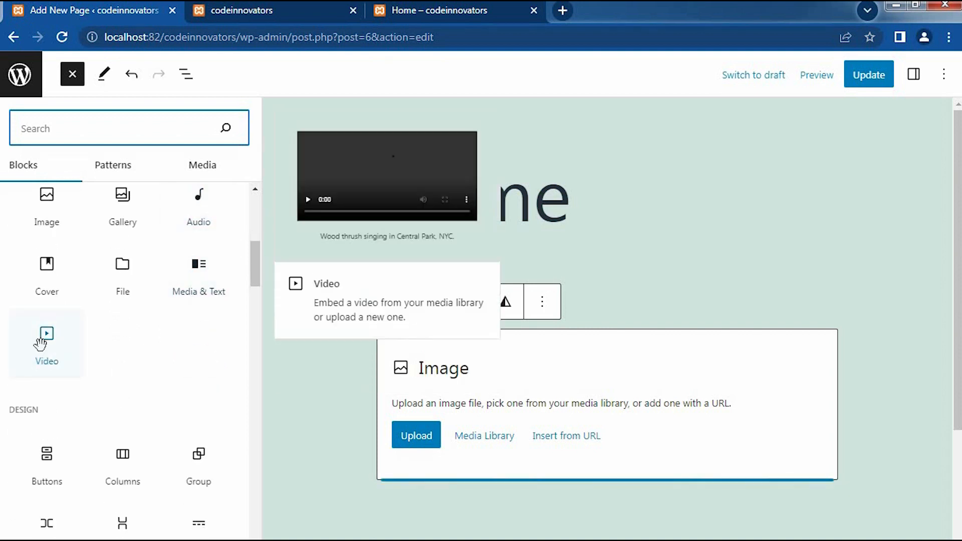
pyautogui.scroll(-1, 41, 345)
pyautogui.scroll(-3, 40, 345)
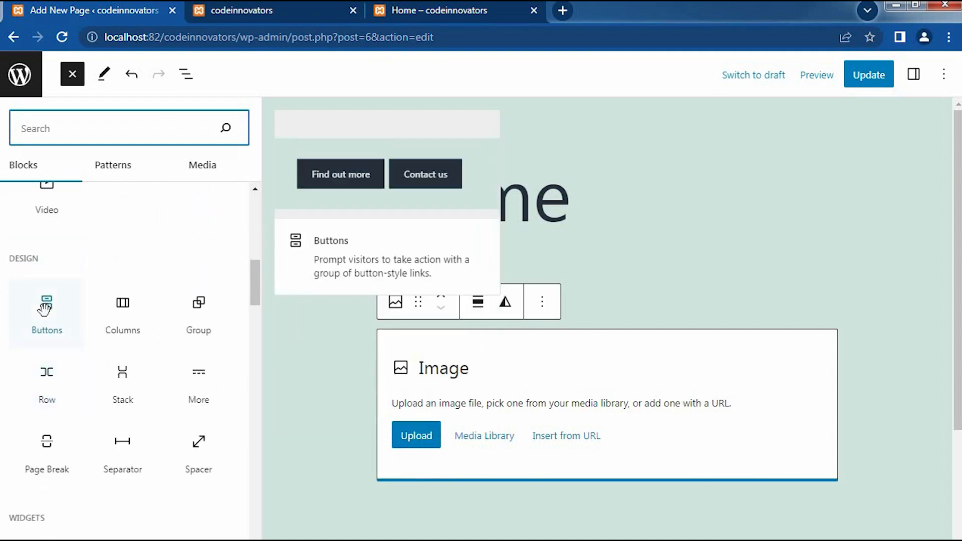
pyautogui.moveTo(45, 309); pyautogui.dragTo(464, 487)
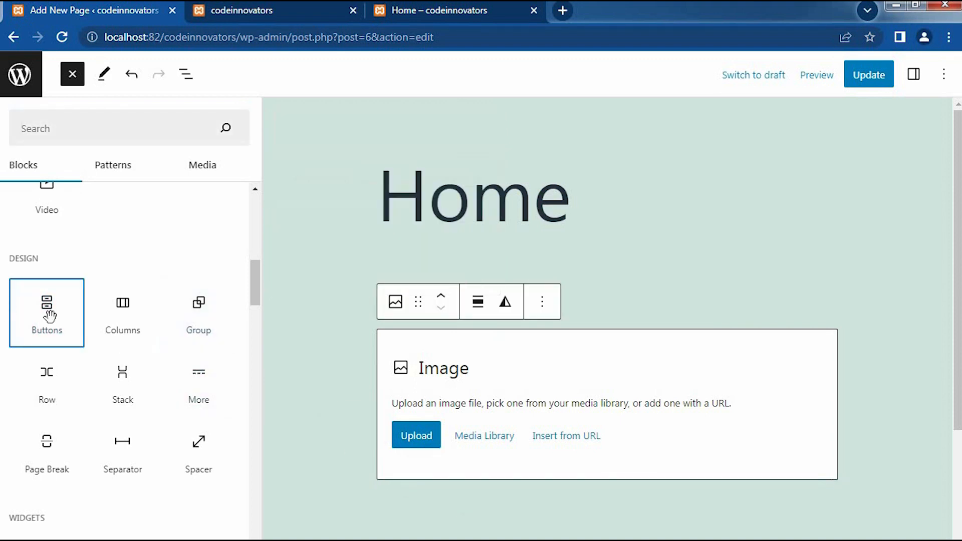
pyautogui.moveTo(48, 315); pyautogui.dragTo(474, 320)
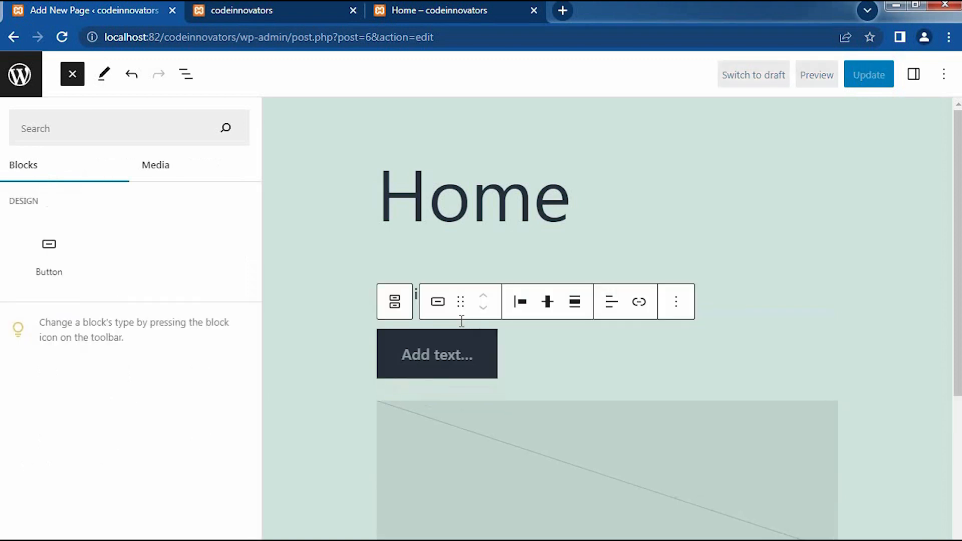
# - Set the new button's style to Outline and review its vertical alignment and justification options
pyautogui.click(455, 357)
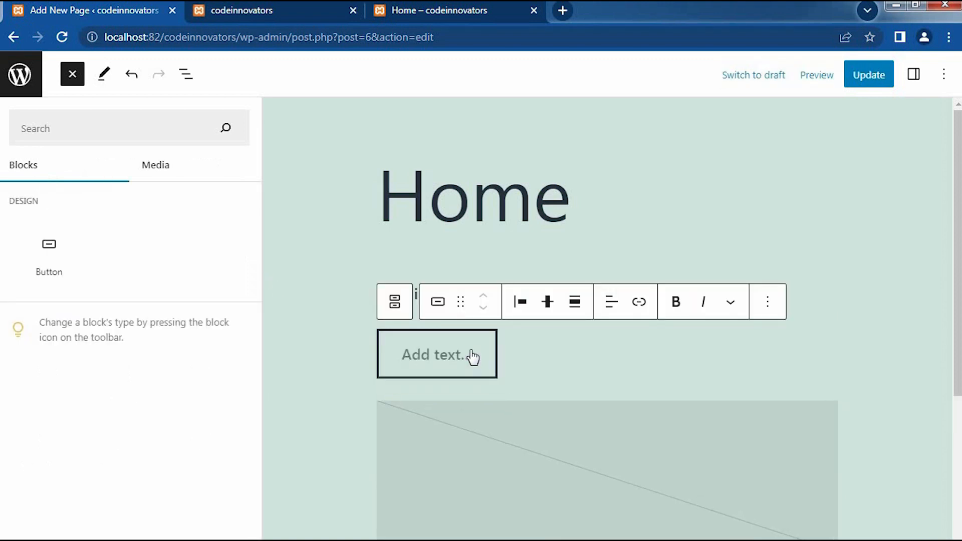
pyautogui.click(438, 303)
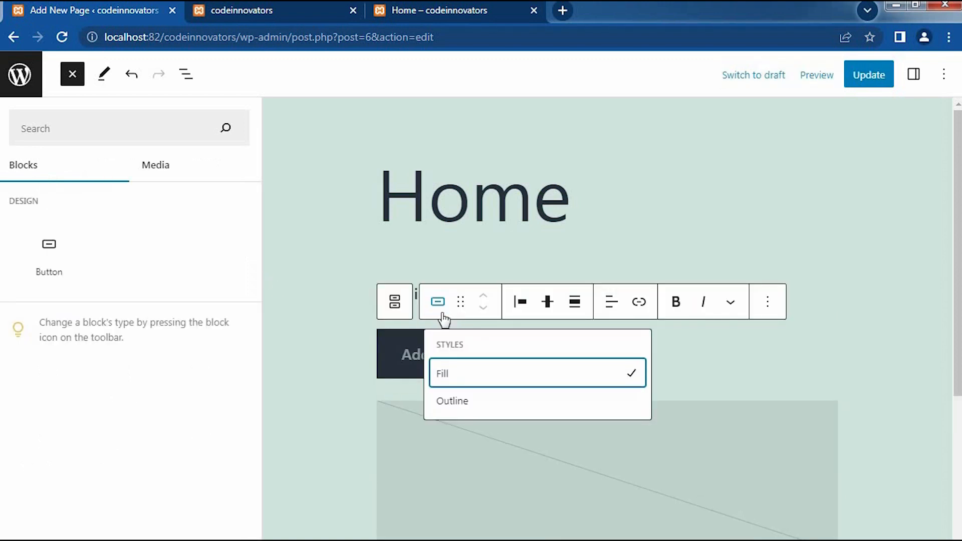
pyautogui.click(476, 403)
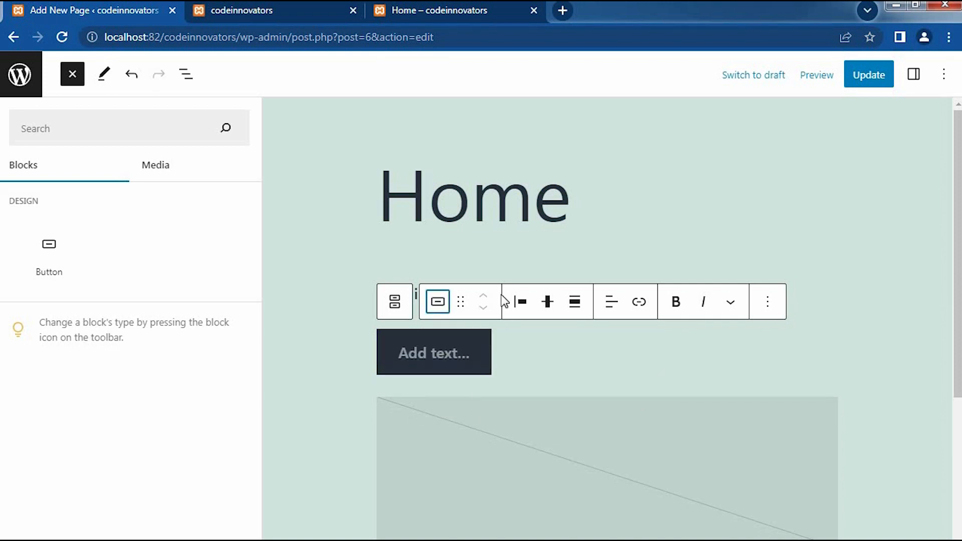
pyautogui.click(548, 302)
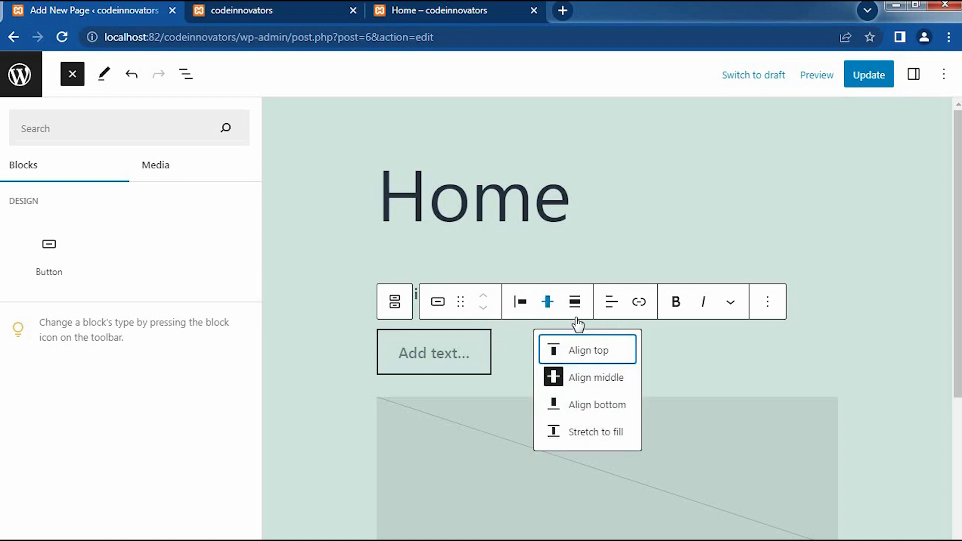
pyautogui.click(522, 304)
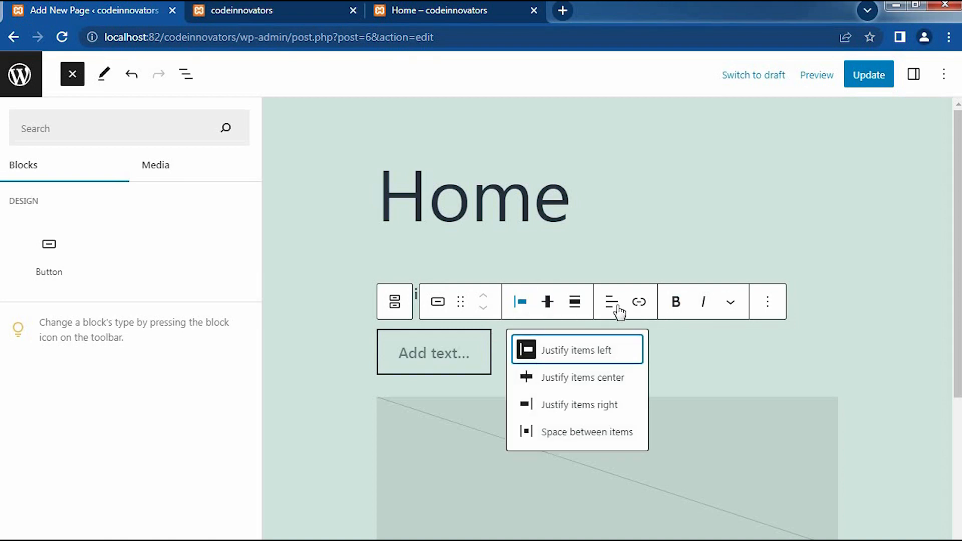
# - Enter "CLICK HERE" in bold as the button's text and review the additional text formatting options
pyautogui.click(676, 301)
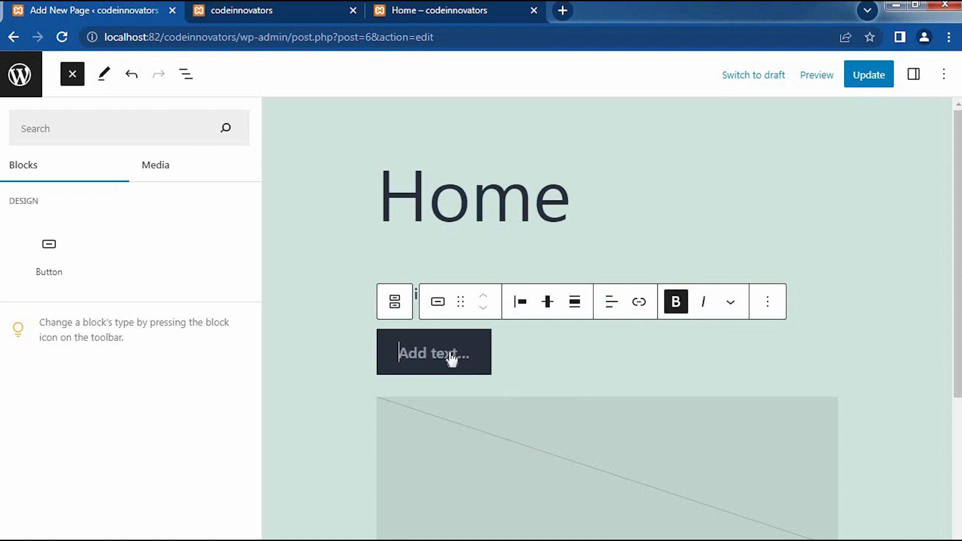
pyautogui.write('cloi')
pyautogui.press('BackSpace')
pyautogui.press('BackSpace')
pyautogui.press('BackSpace')
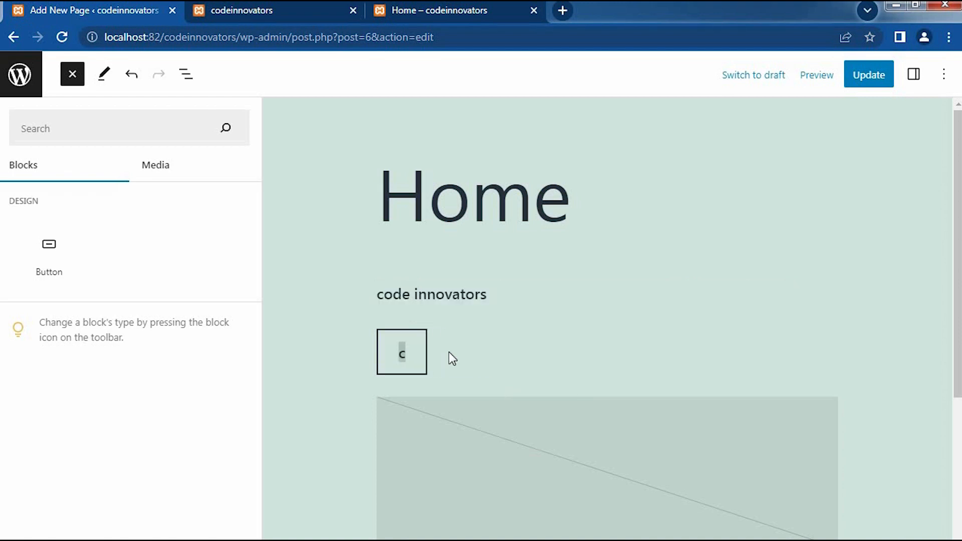
pyautogui.press('BackSpace')
pyautogui.write('CLK')
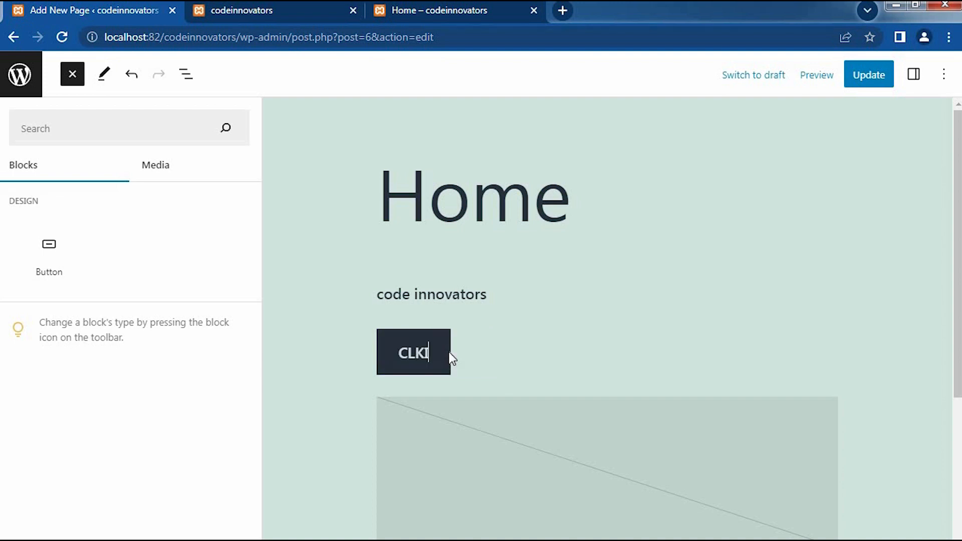
pyautogui.press('BackSpace')
pyautogui.write('ICK')
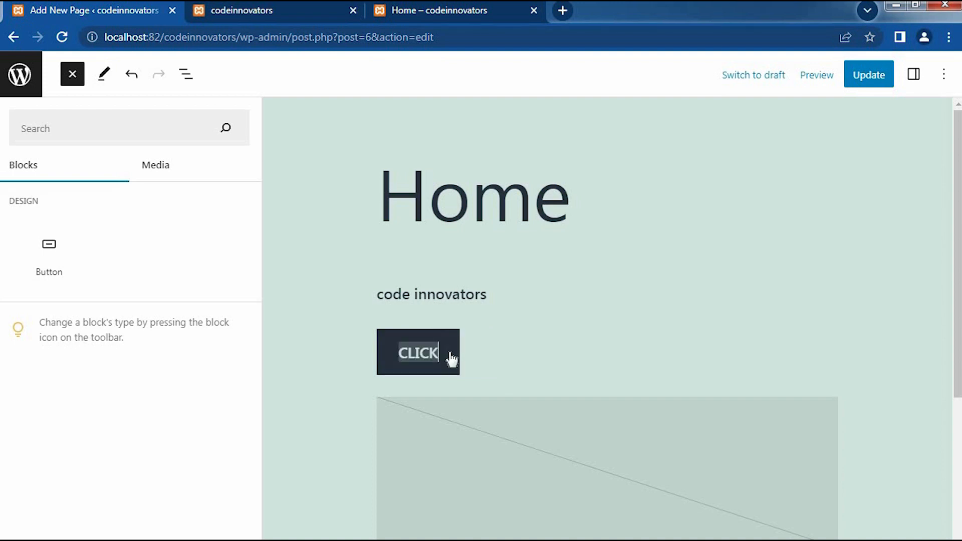
pyautogui.write(' HERE')
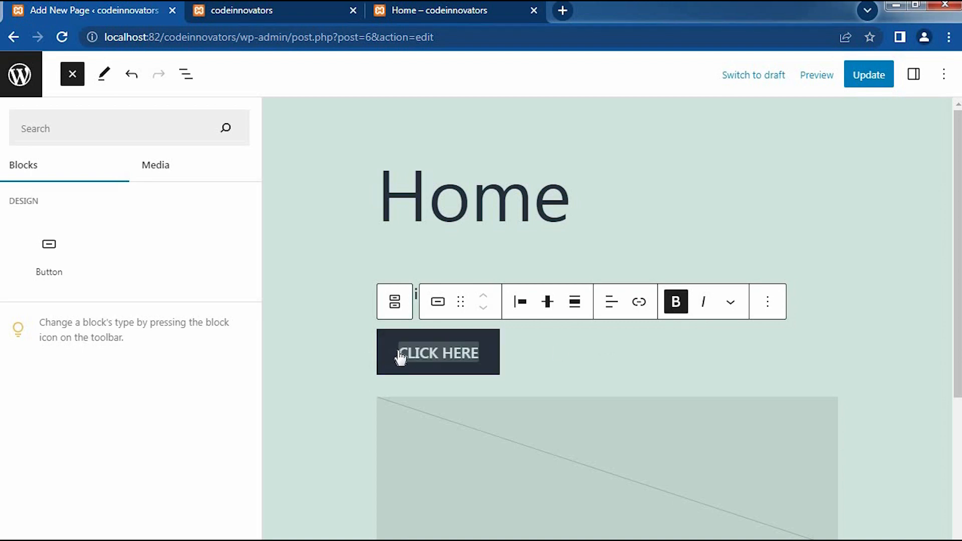
pyautogui.click(728, 305)
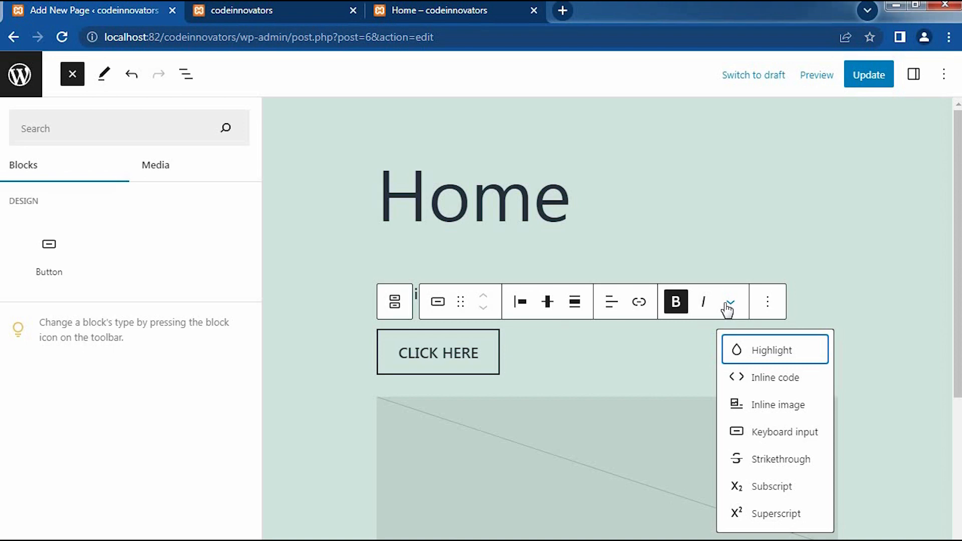
pyautogui.click(715, 273)
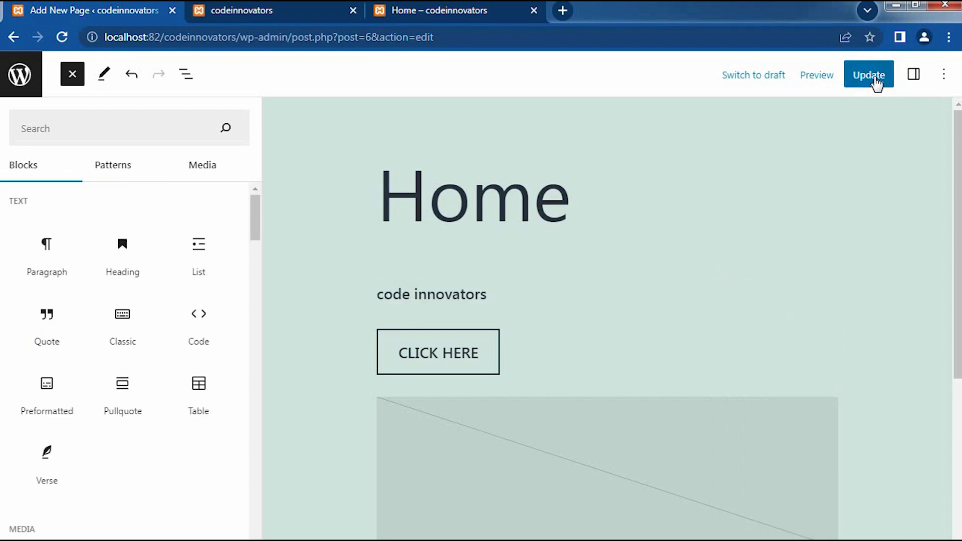
# - Update the Home page and preview it in a new tab
pyautogui.click(875, 81)
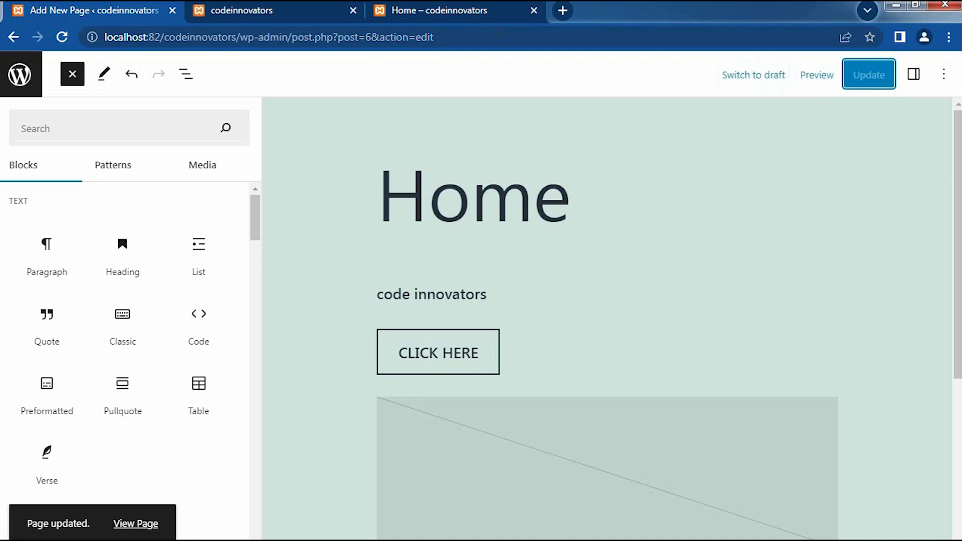
pyautogui.click(819, 80)
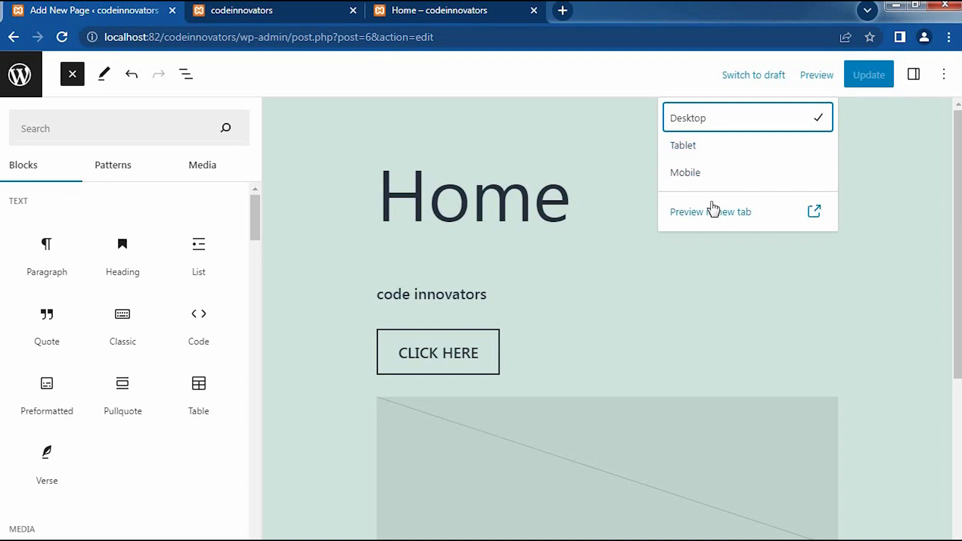
pyautogui.click(714, 211)
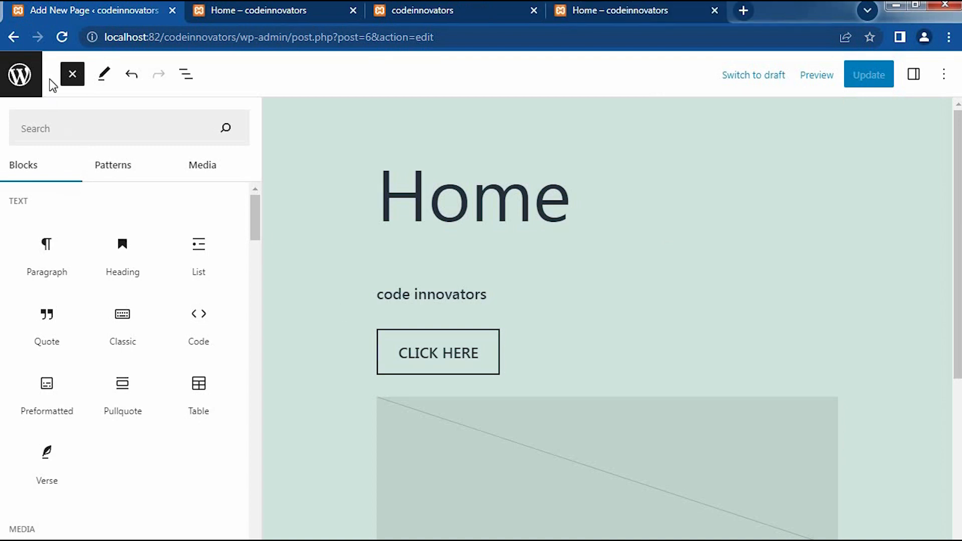
# - Return to the list of all pages and view the live Home page to check its paragraph and button
pyautogui.click(72, 75)
pyautogui.click(18, 80)
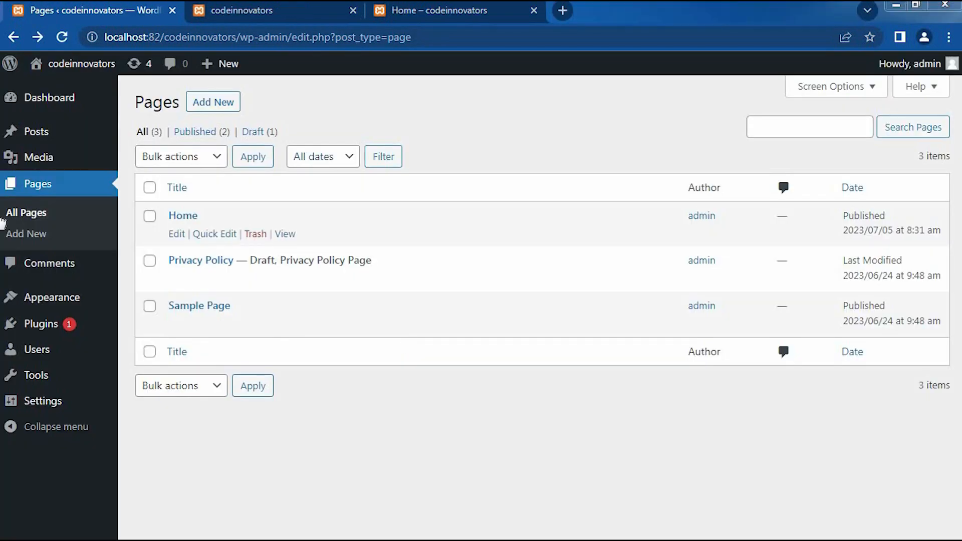
pyautogui.moveTo(275, 218)
pyautogui.keyDown('ctrl'); pyautogui.click(286, 234); pyautogui.keyUp('ctrl')
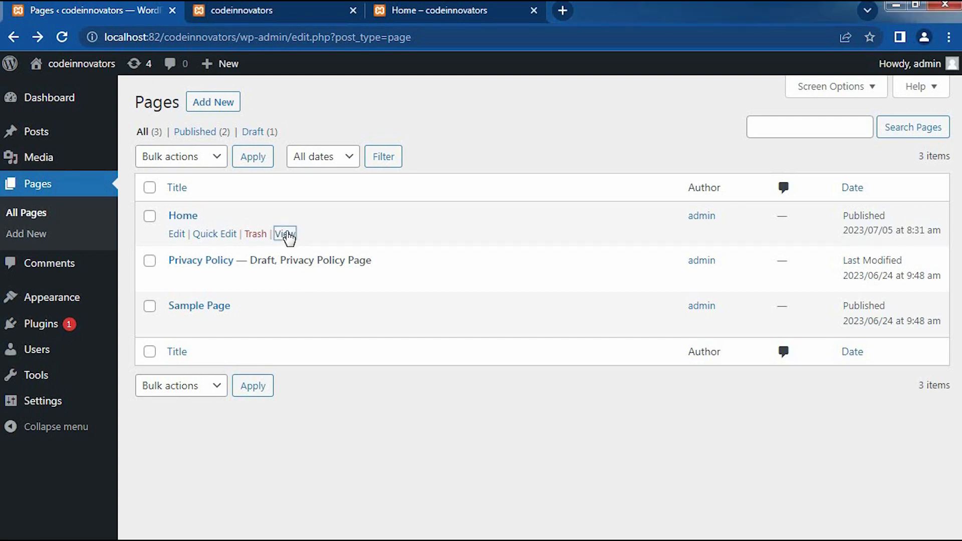
pyautogui.click(221, 18)
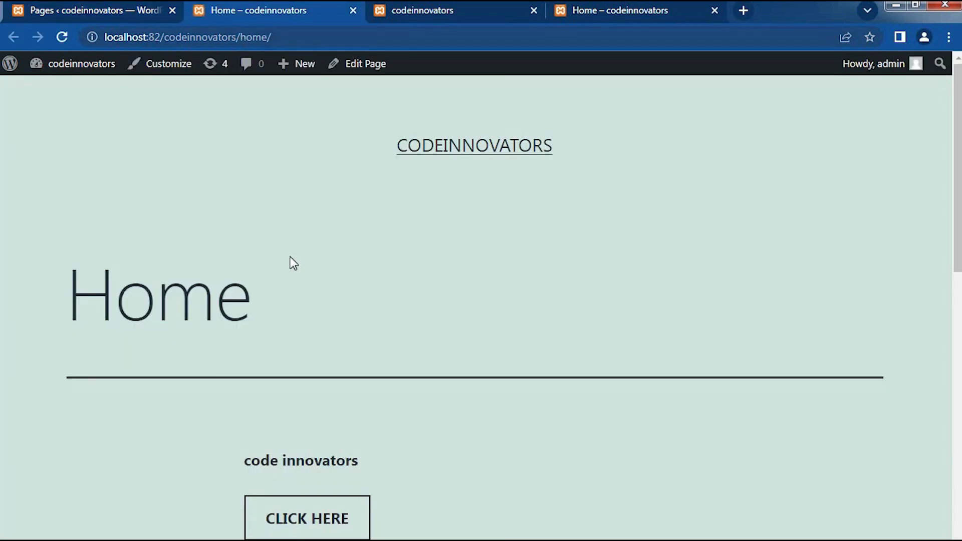
pyautogui.scroll(-3, 290, 257)
pyautogui.scroll(-3, 396, 217)
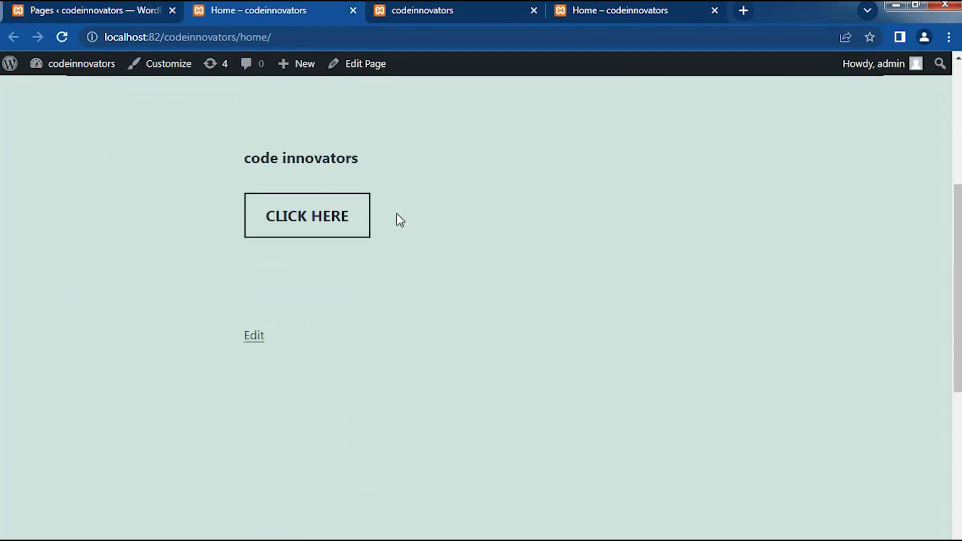
# - Examine the live Home page's title, "code innovators" paragraph and CLICK HERE button
pyautogui.scroll(3, 396, 217)
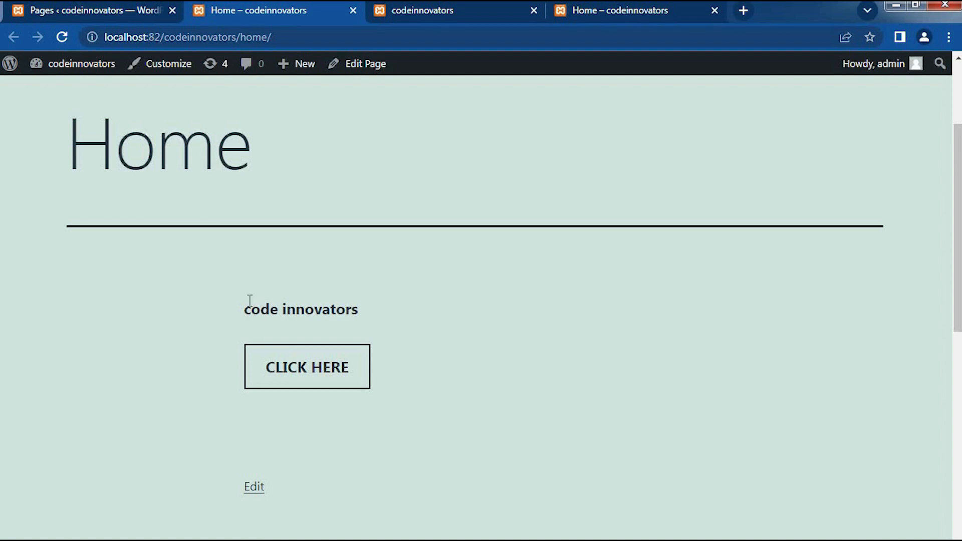
pyautogui.tripleClick(348, 306)
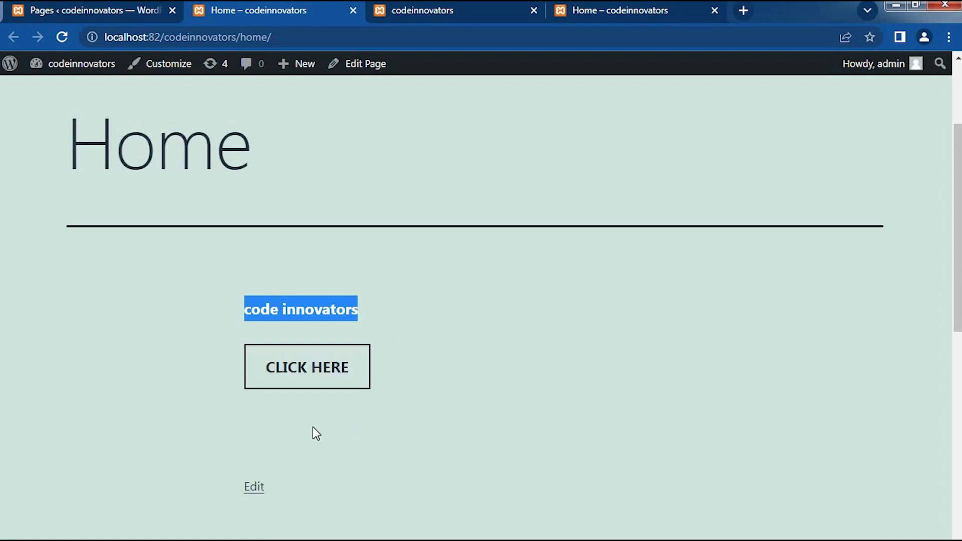
pyautogui.scroll(-3, 355, 412)
pyautogui.scroll(3, 355, 412)
pyautogui.scroll(2, 387, 229)
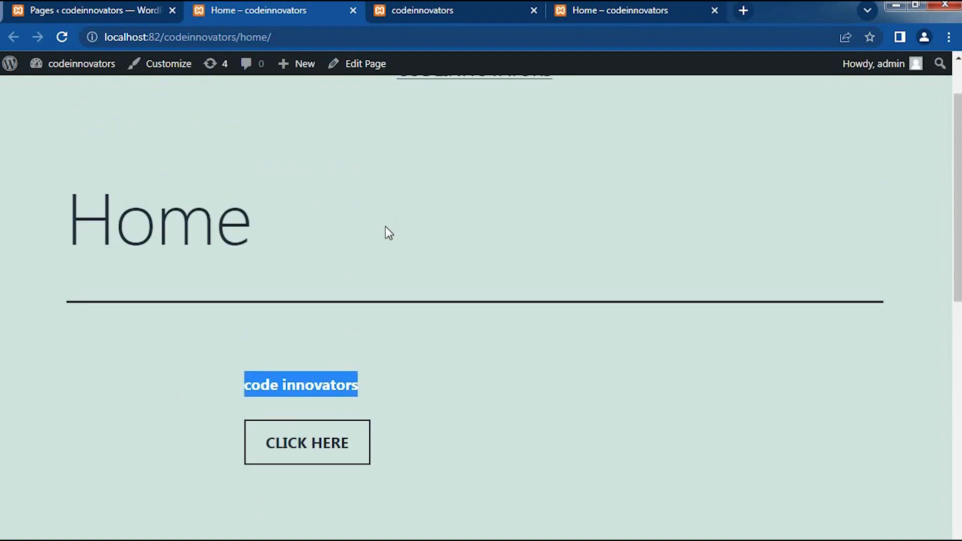
pyautogui.scroll(1, 386, 226)
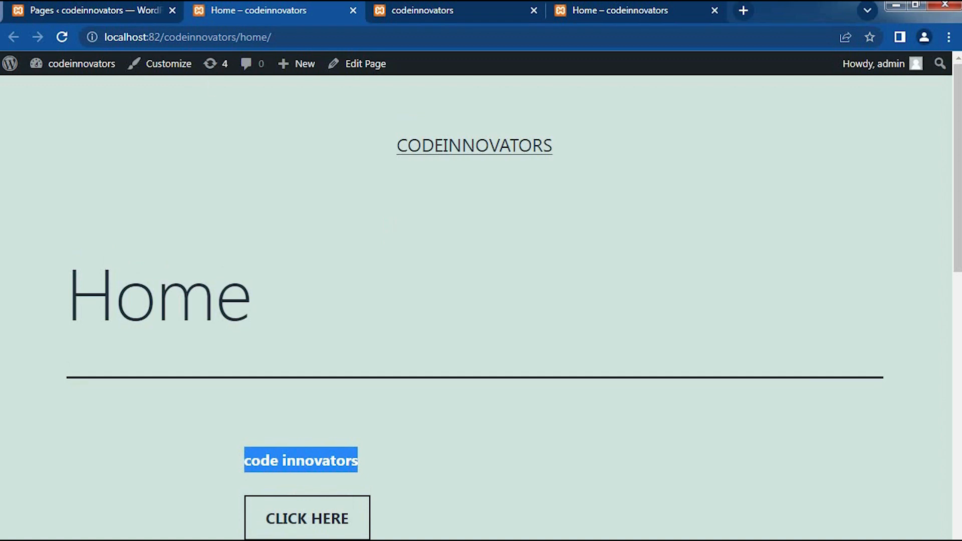
# - Open the Home page for quick editing from the pages list and review its parent page options
pyautogui.click(86, 15)
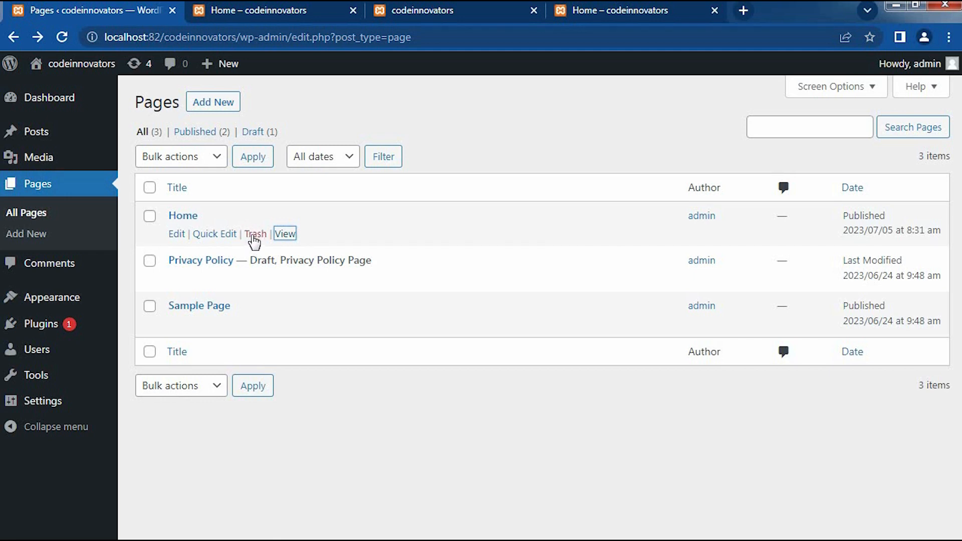
pyautogui.click(214, 236)
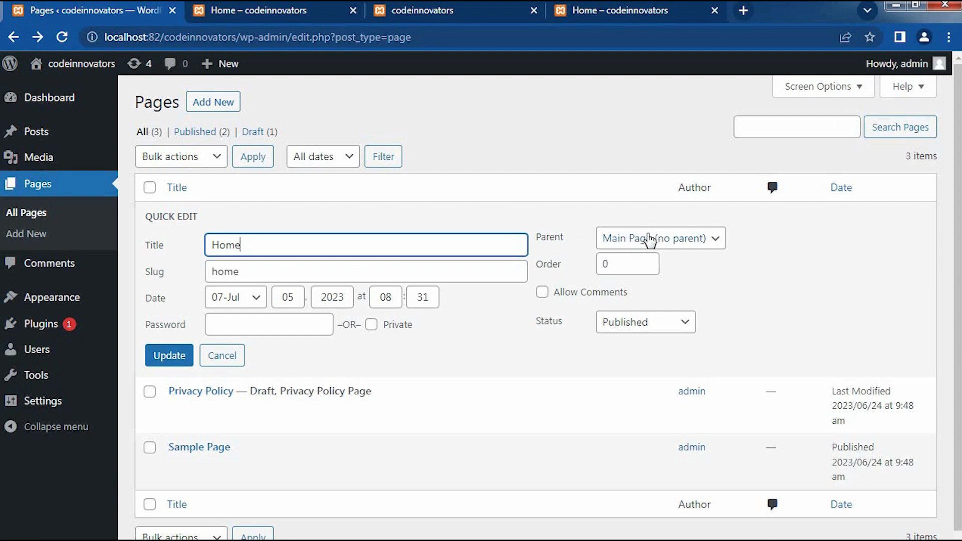
pyautogui.click(650, 238)
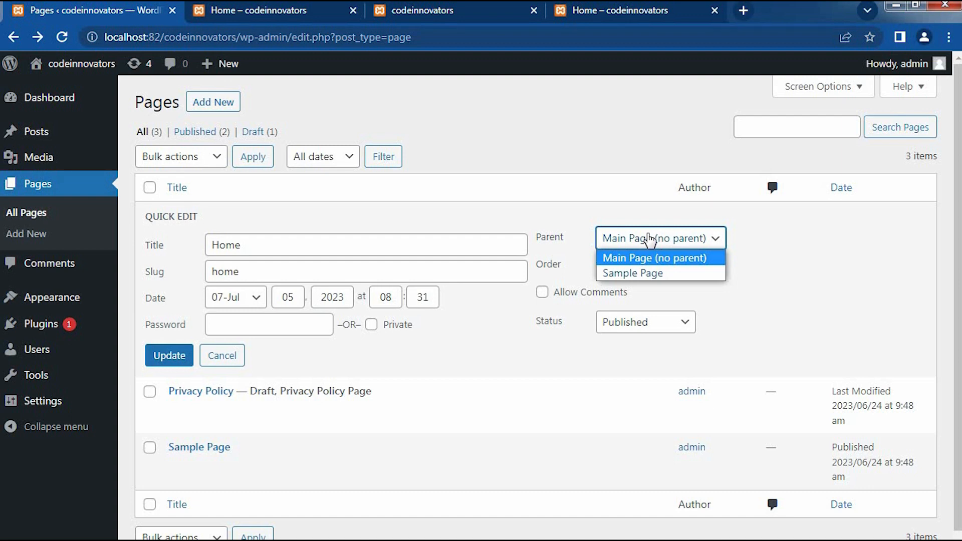
pyautogui.click(651, 239)
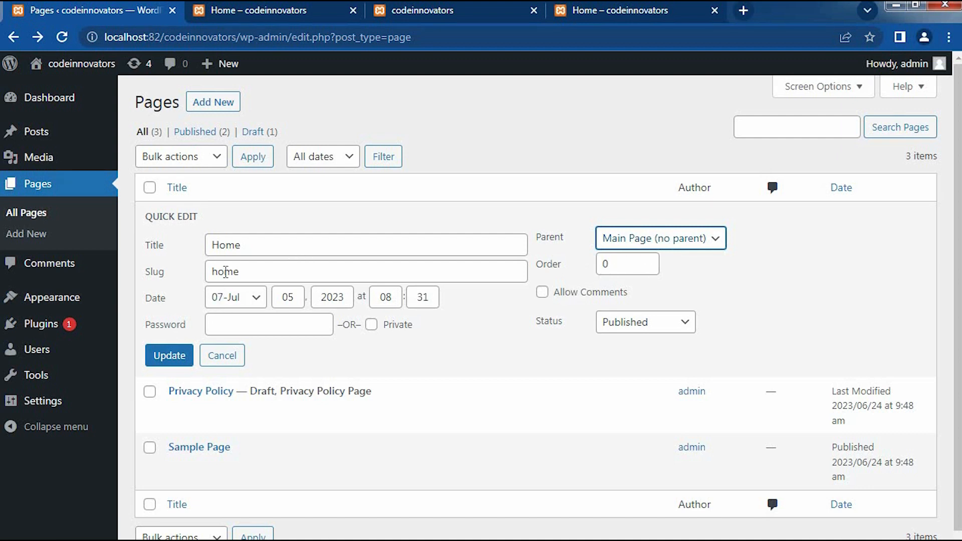
# - Compare the Home page's slug in Quick Edit with the ending of the live page's URL
pyautogui.doubleClick(225, 272)
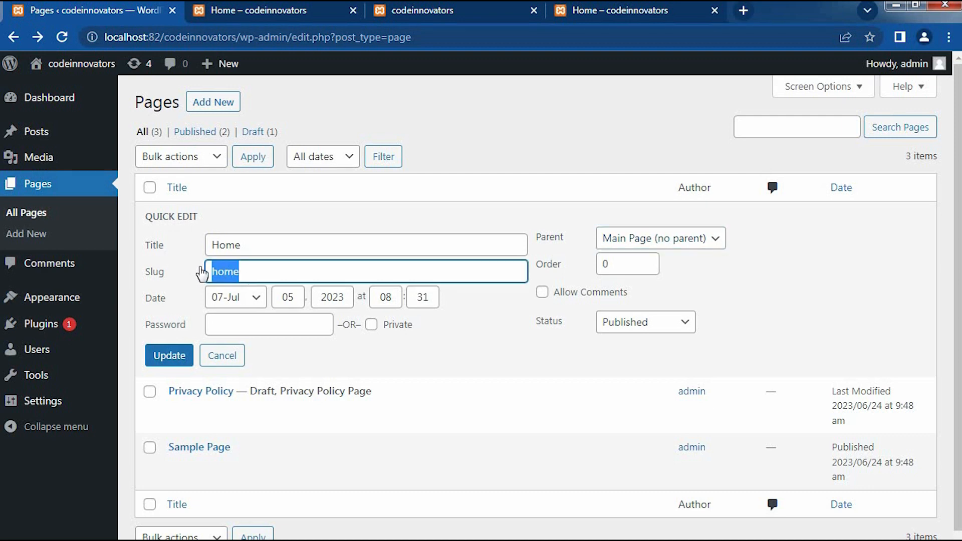
pyautogui.click(242, 15)
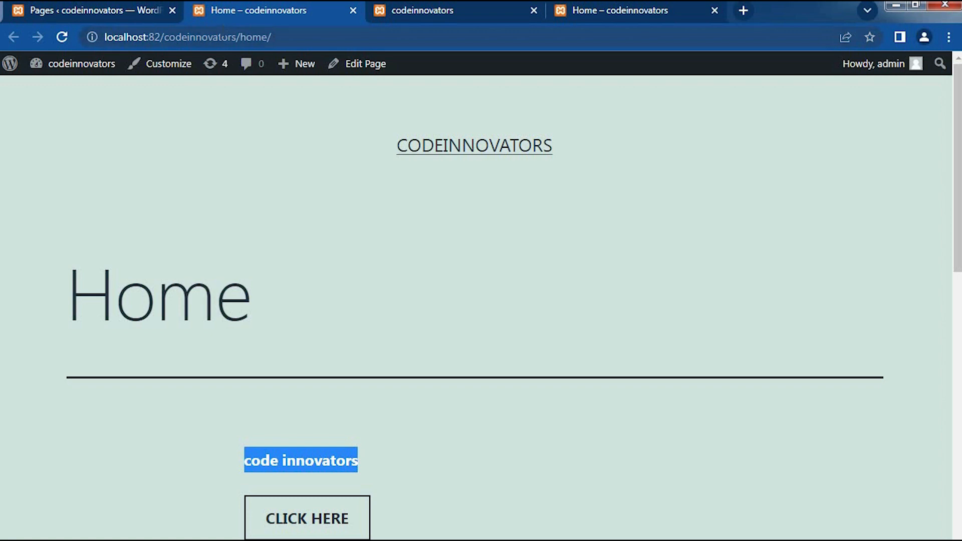
pyautogui.doubleClick(246, 36)
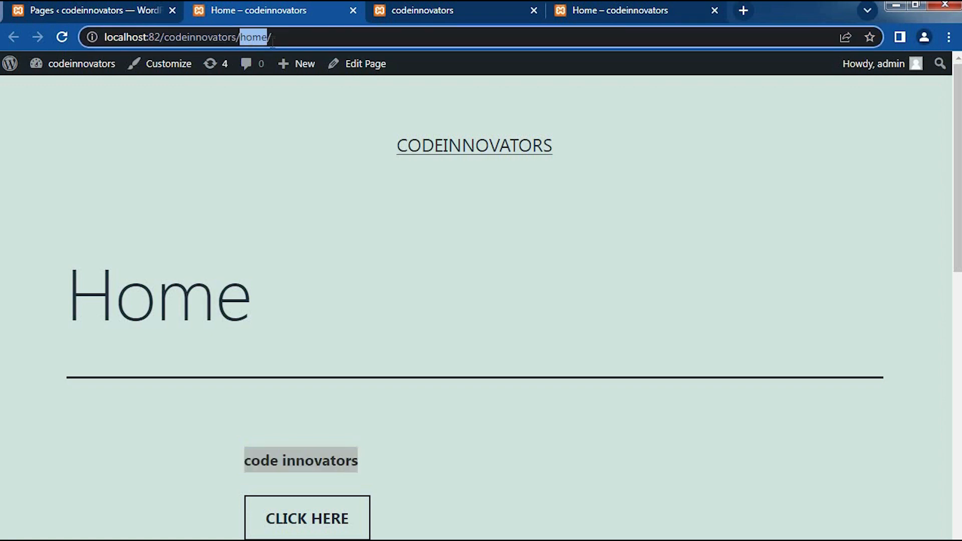
pyautogui.click(112, 14)
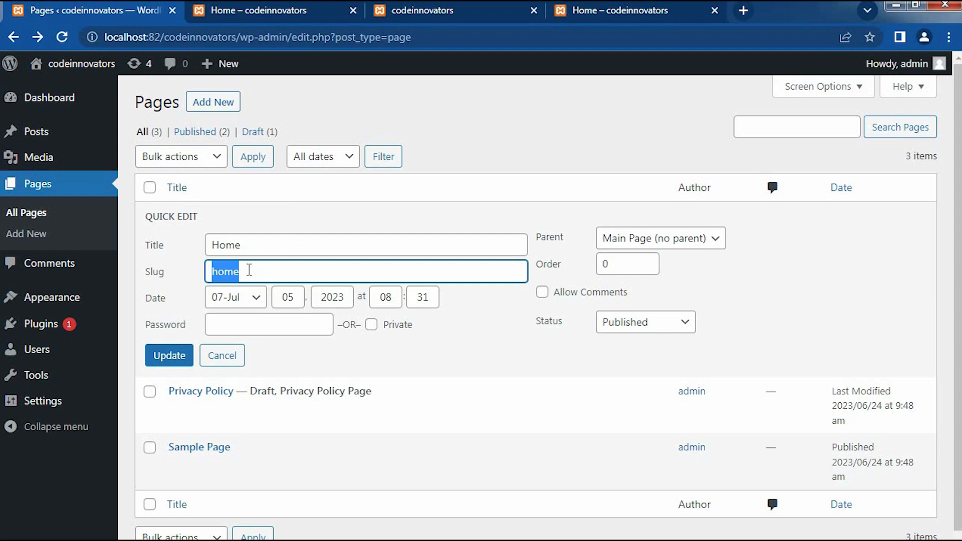
pyautogui.click(249, 271)
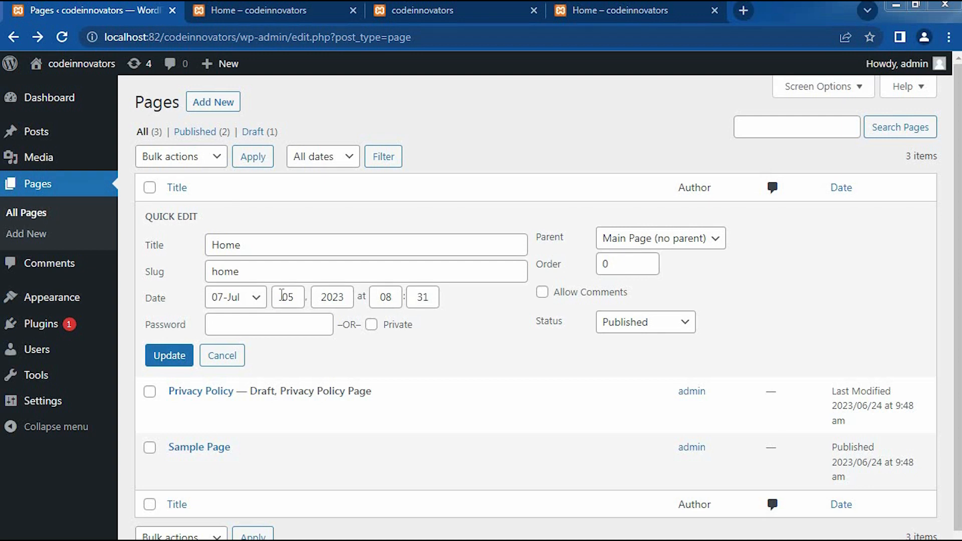
# - Review the publication month and status options in Home's Quick Edit form and close it without saving
pyautogui.click(259, 299)
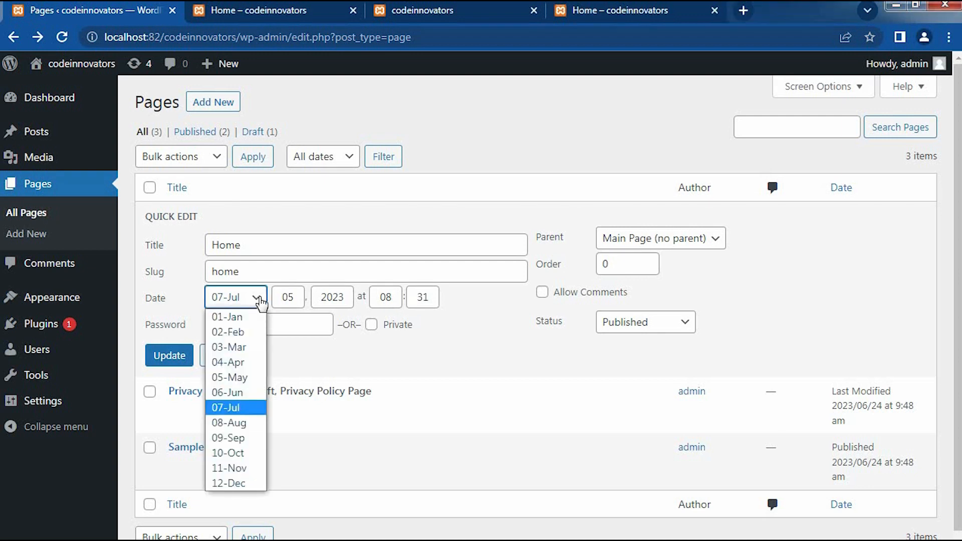
pyautogui.click(260, 300)
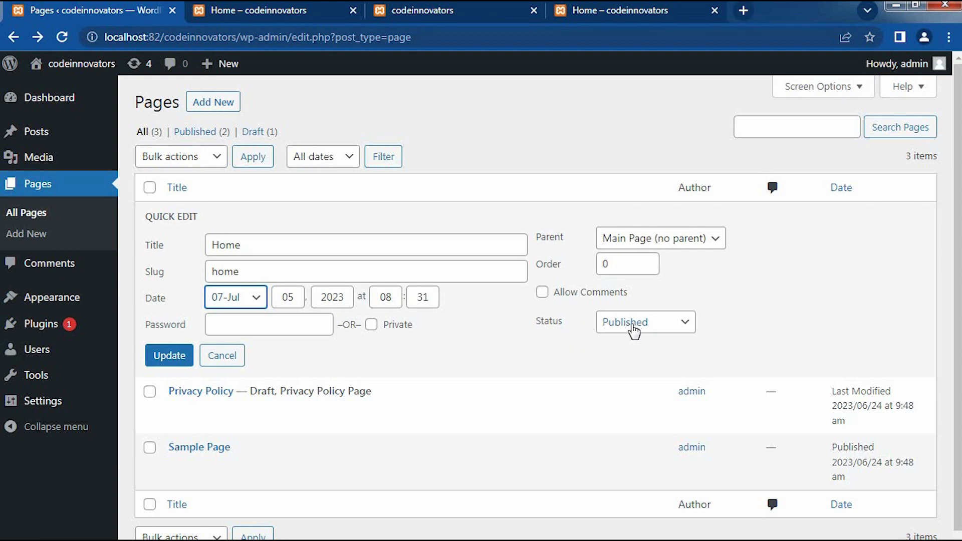
pyautogui.click(635, 331)
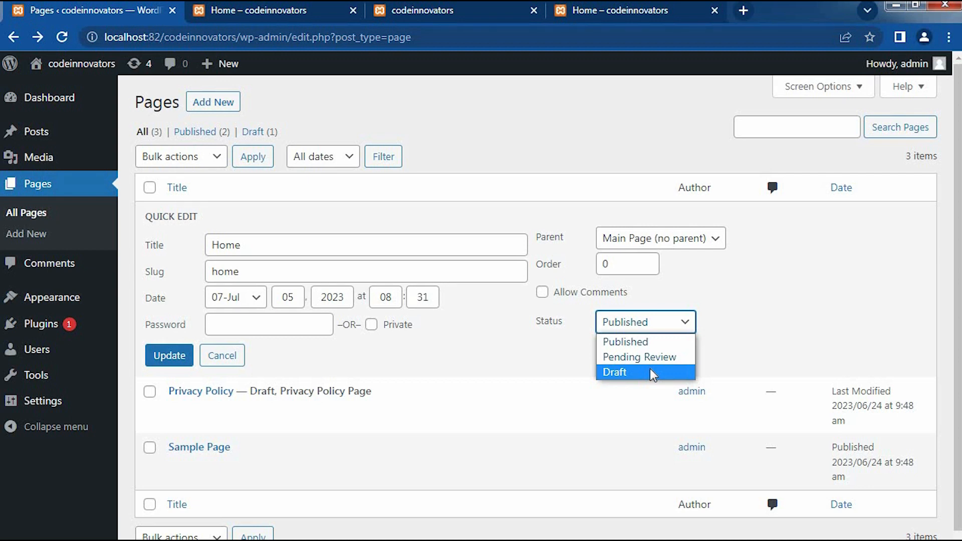
pyautogui.click(633, 322)
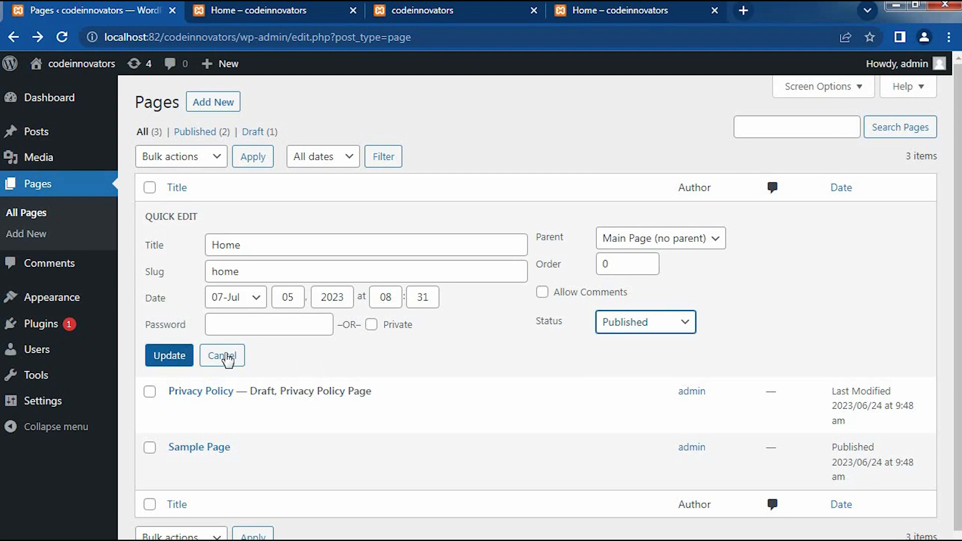
pyautogui.click(219, 356)
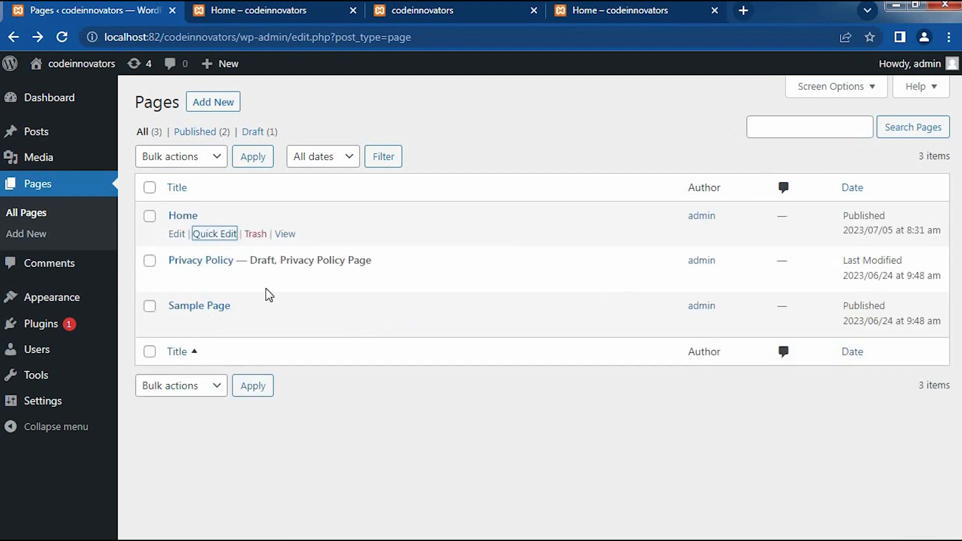
# - Open the Home page in the full block editor and look through its content
pyautogui.click(178, 234)
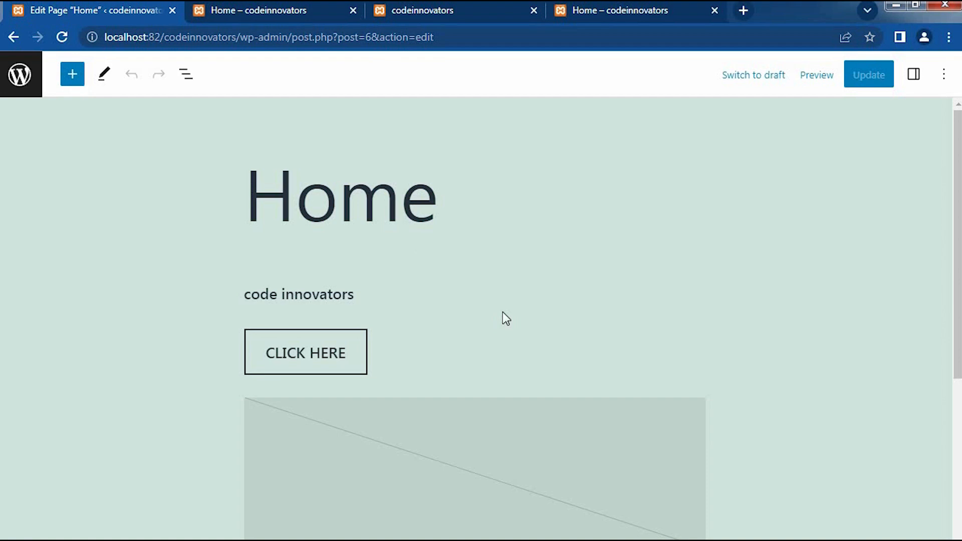
pyautogui.scroll(-3, 504, 313)
pyautogui.scroll(-2, 504, 312)
pyautogui.scroll(5, 503, 311)
# - Browse the available blocks, patterns and media that can be inserted, and return to the list of all pages
pyautogui.click(76, 79)
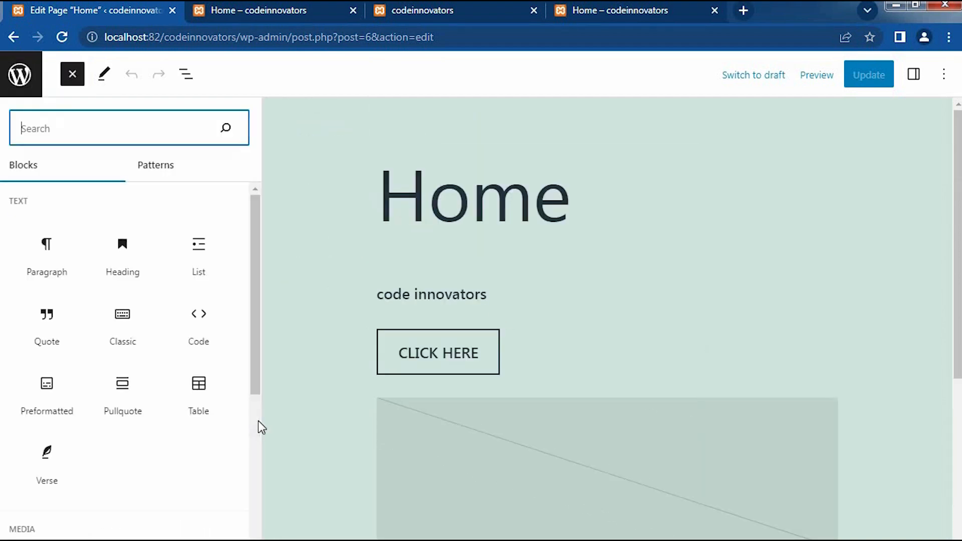
pyautogui.scroll(-5, 97, 301)
pyautogui.scroll(5, 99, 305)
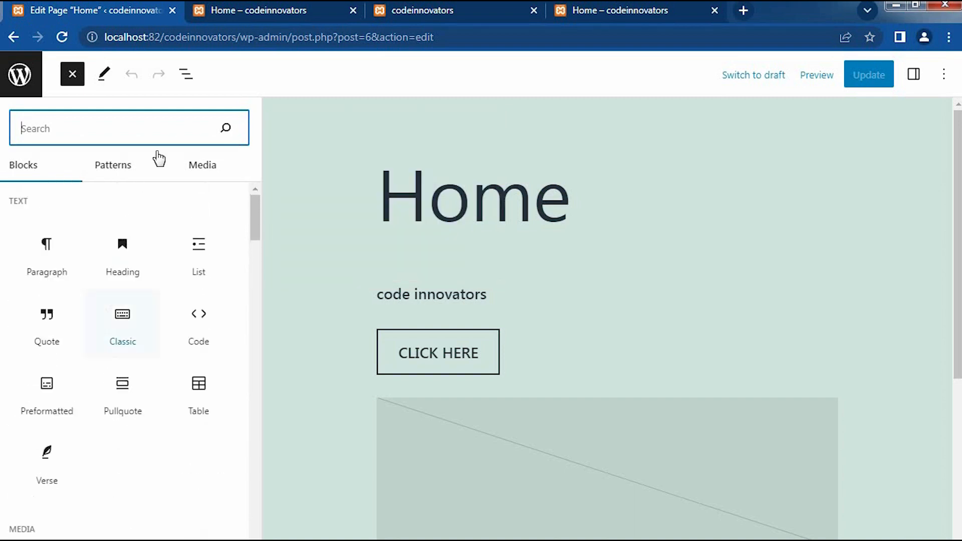
pyautogui.click(116, 170)
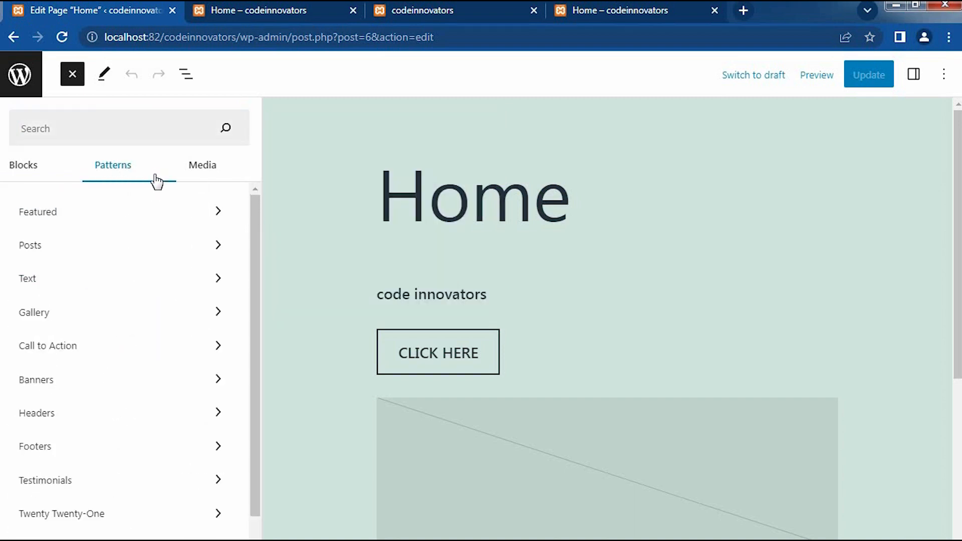
pyautogui.click(208, 173)
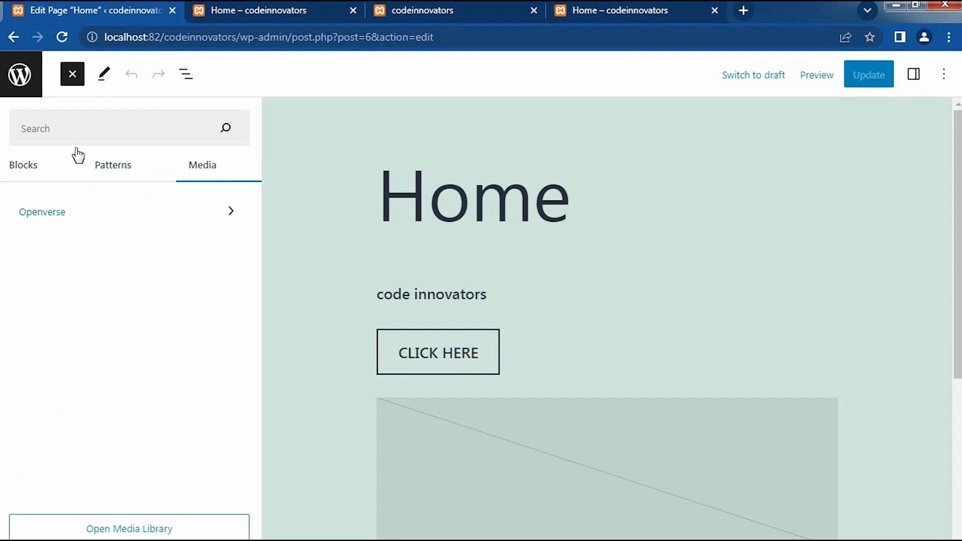
pyautogui.click(100, 171)
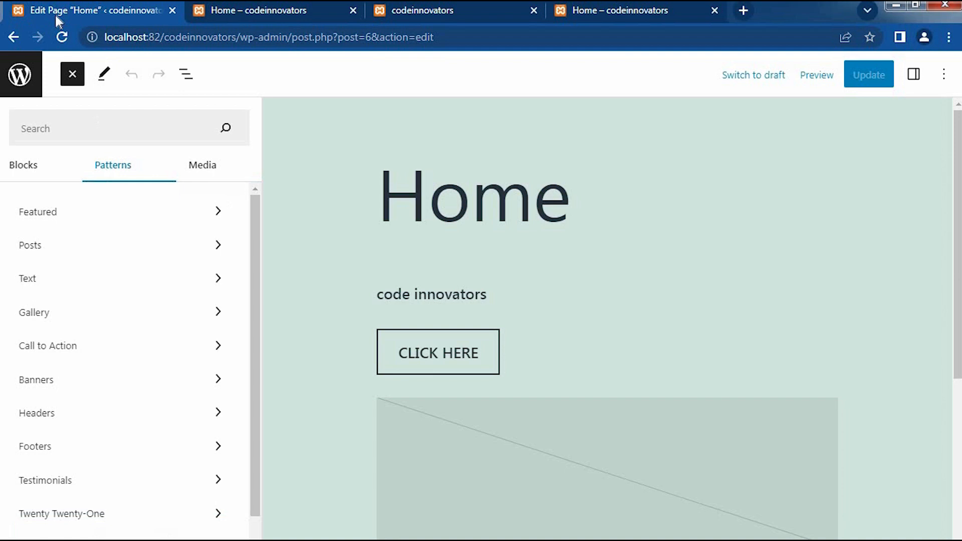
pyautogui.click(72, 75)
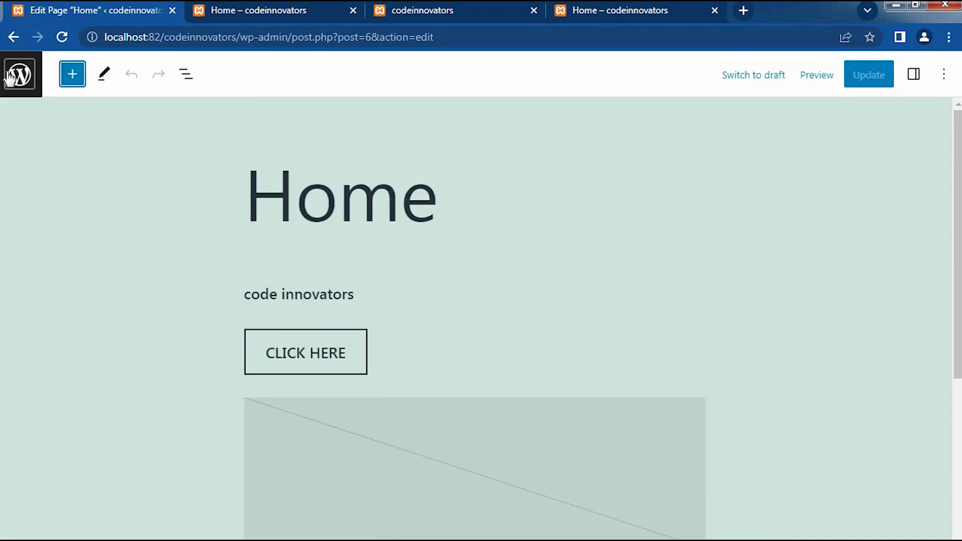
pyautogui.click(20, 75)
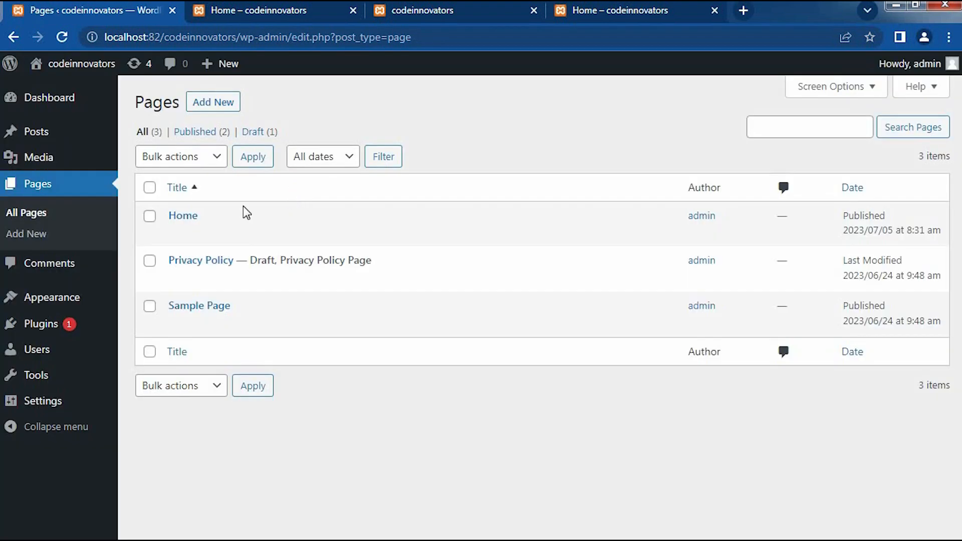
# - Move the Home page to the trash and check both the trashed pages and the remaining pages
pyautogui.moveTo(236, 211)
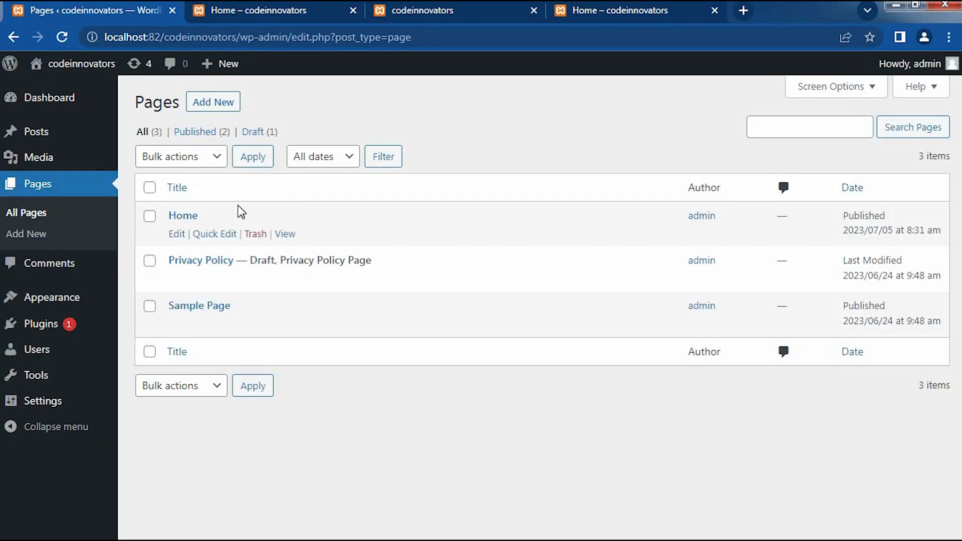
pyautogui.click(258, 235)
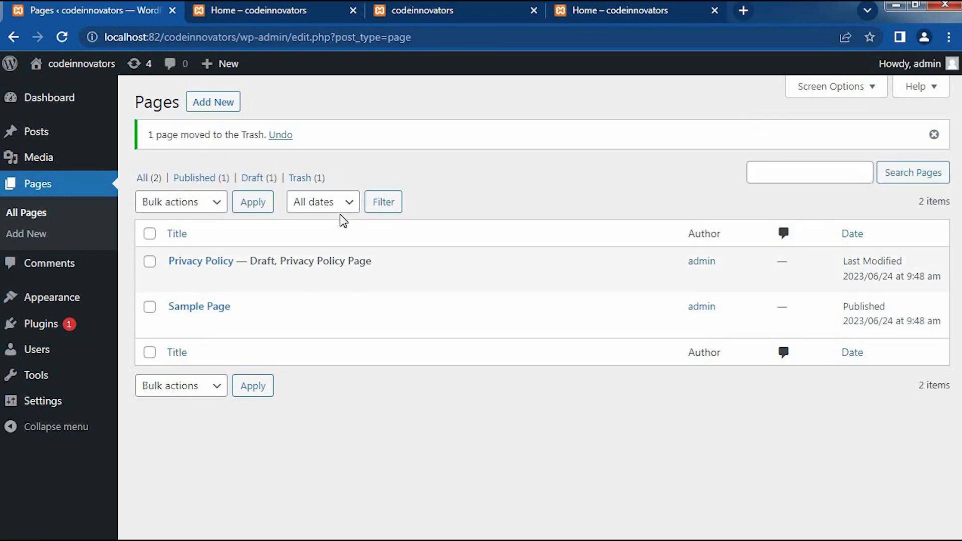
pyautogui.click(299, 181)
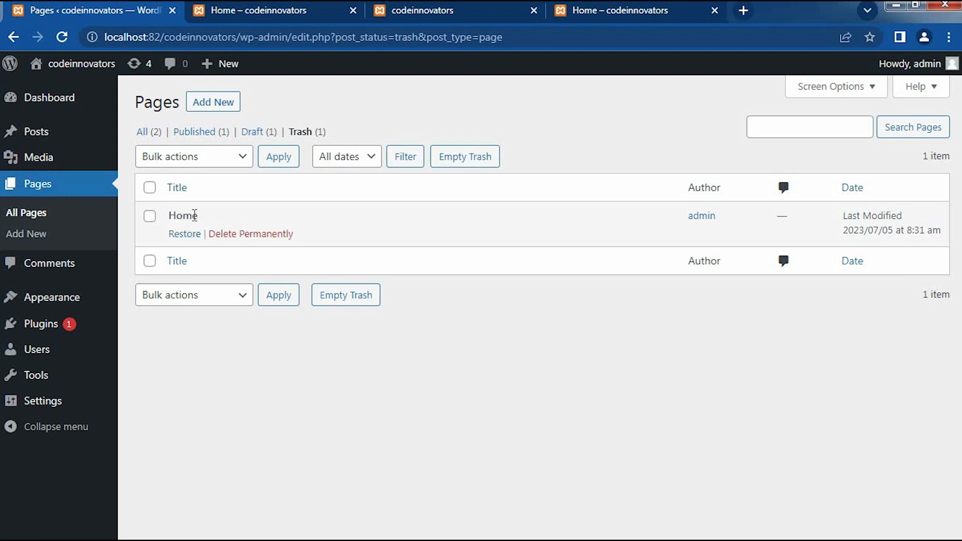
pyautogui.click(145, 133)
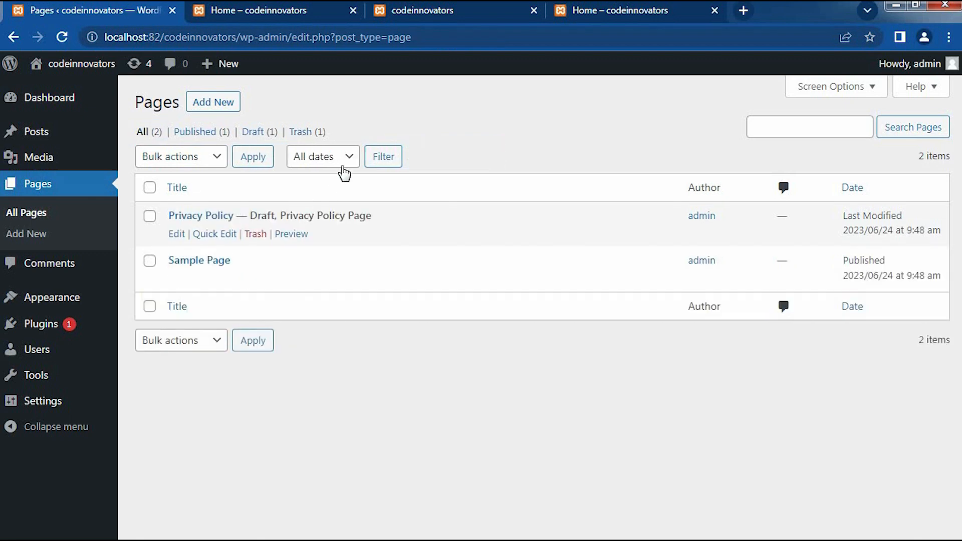
# - Restore the Home page from the trash and check it among all pages and the drafts
pyautogui.click(306, 133)
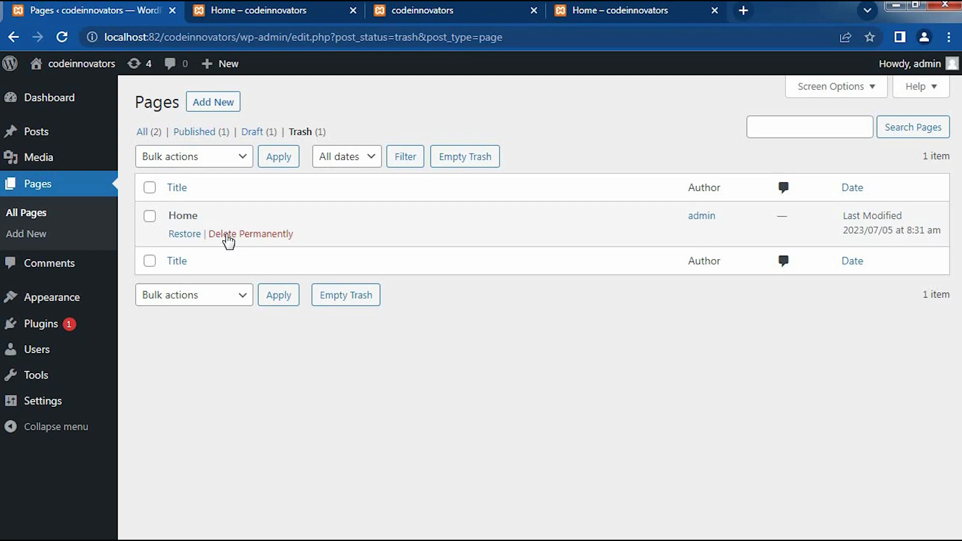
pyautogui.click(186, 234)
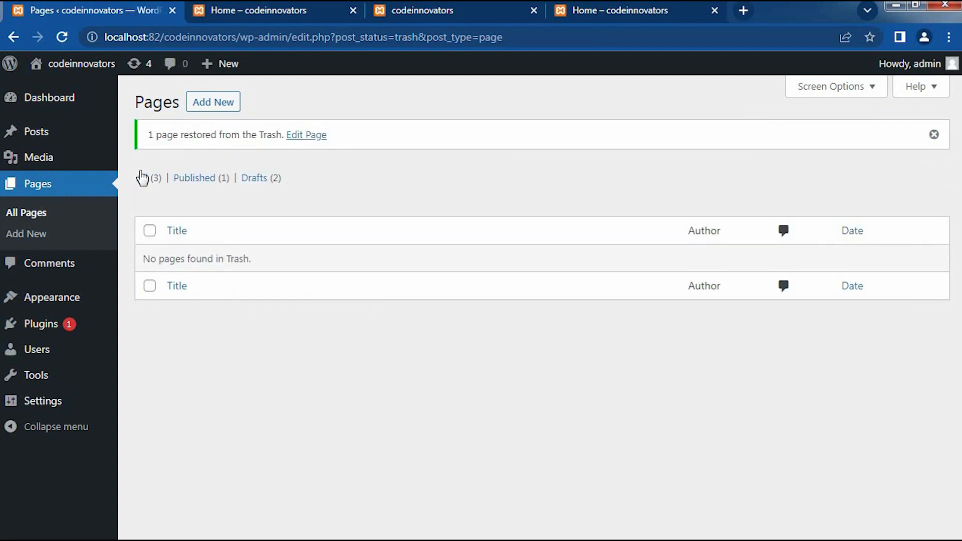
pyautogui.click(142, 179)
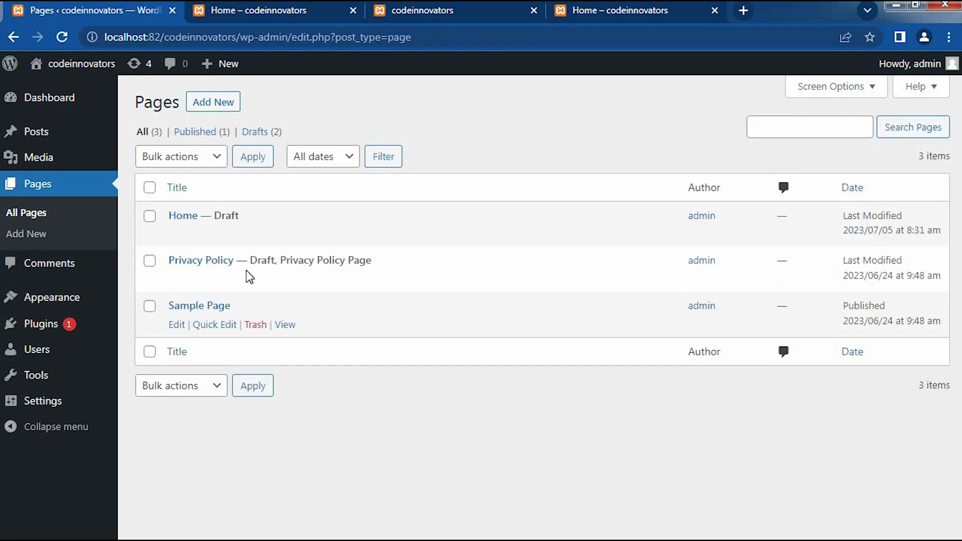
pyautogui.moveTo(211, 234)
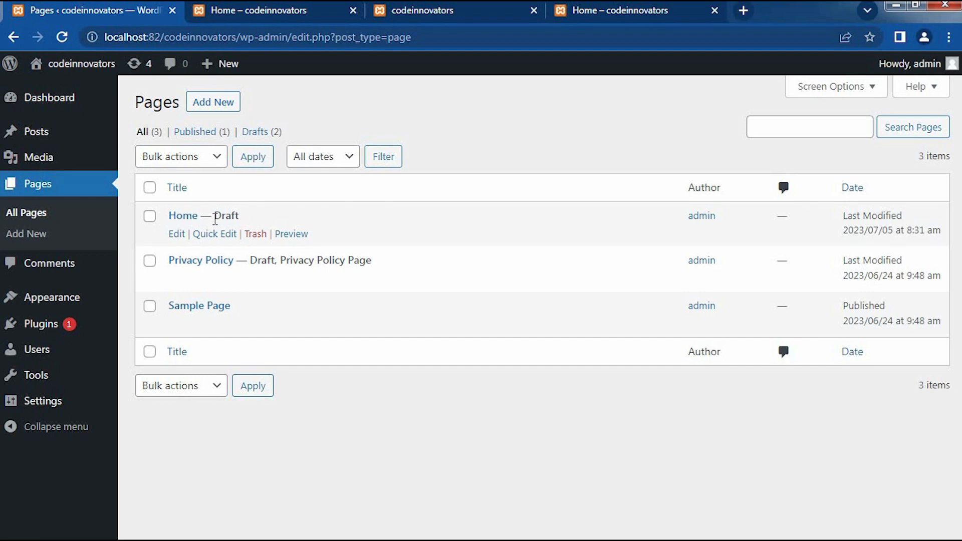
pyautogui.click(260, 134)
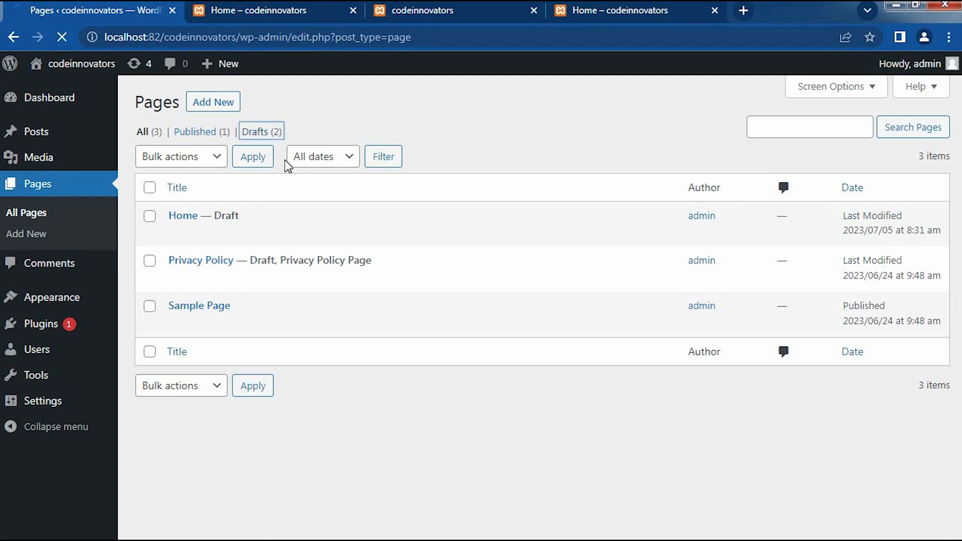
pyautogui.click(150, 217)
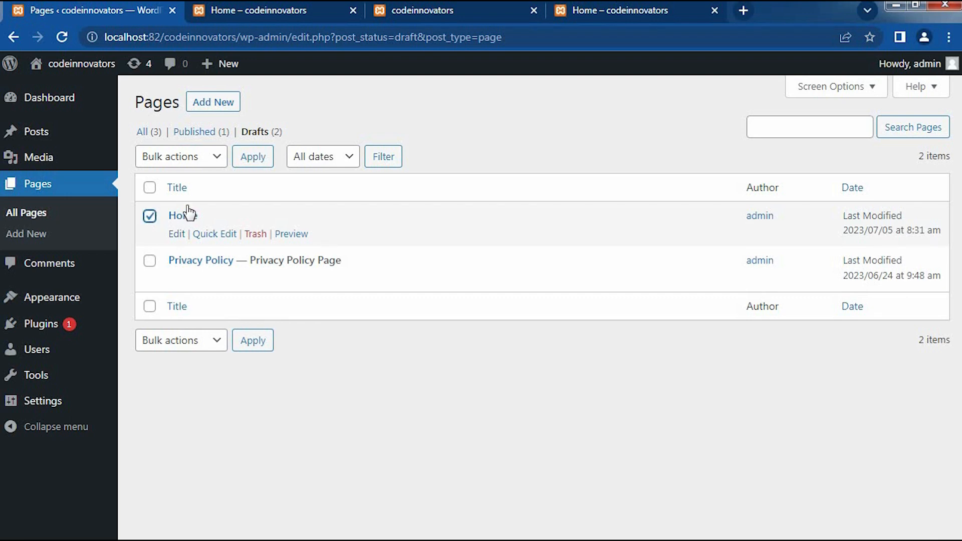
pyautogui.click(161, 158)
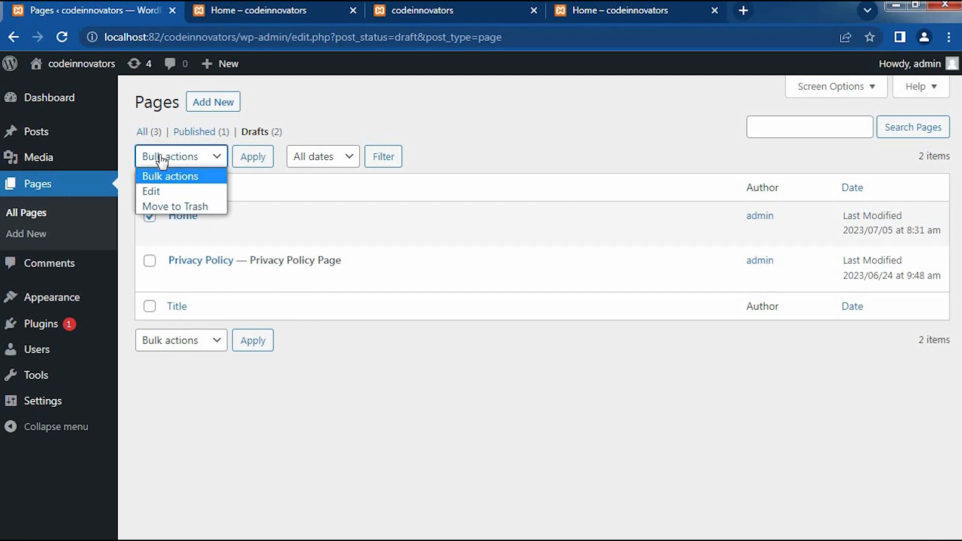
pyautogui.click(161, 159)
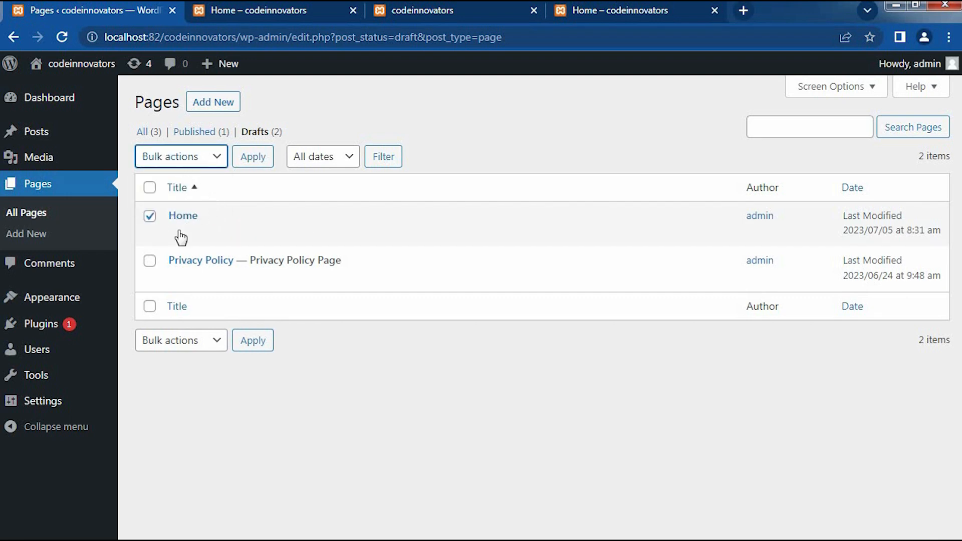
pyautogui.click(154, 134)
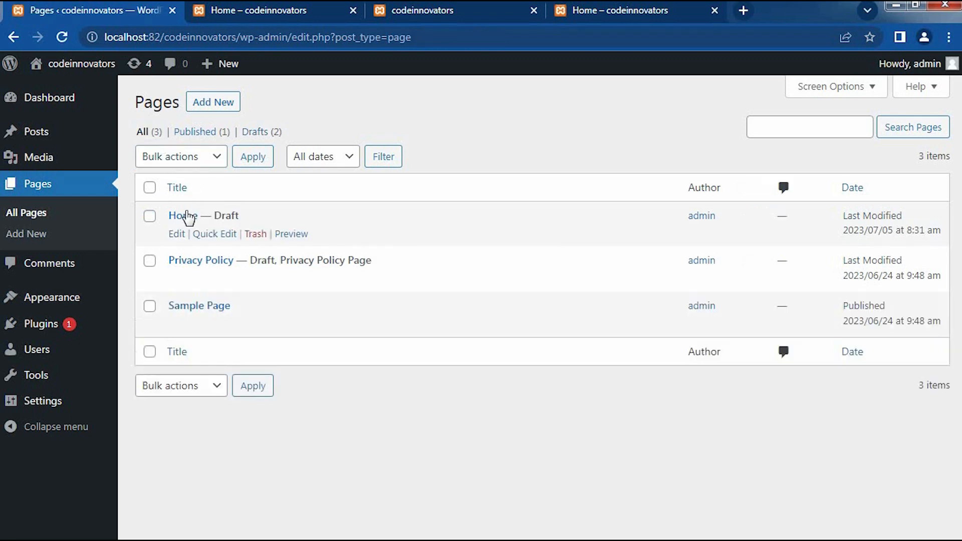
# - Use Quick Edit on the Home page to set its status to Published and update it
pyautogui.click(214, 234)
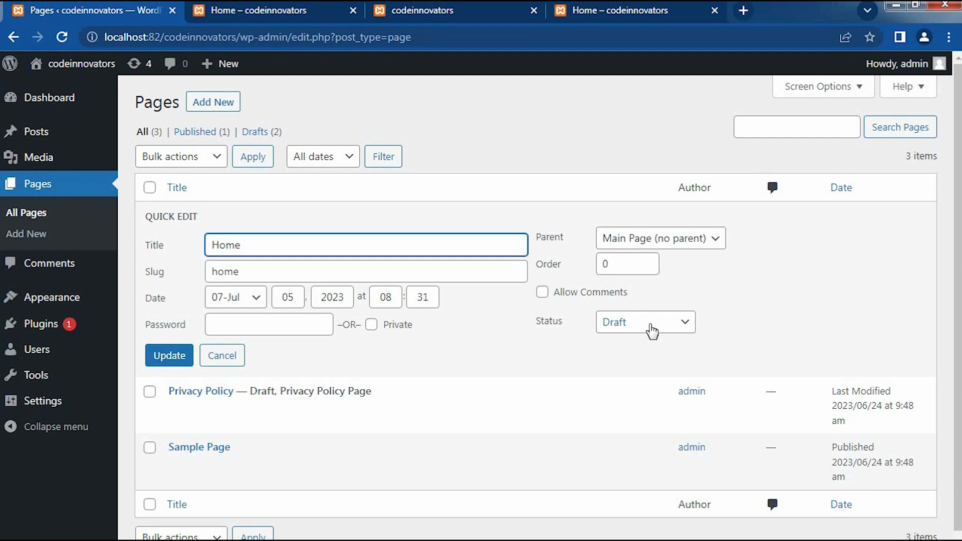
pyautogui.click(650, 327)
pyautogui.click(647, 342)
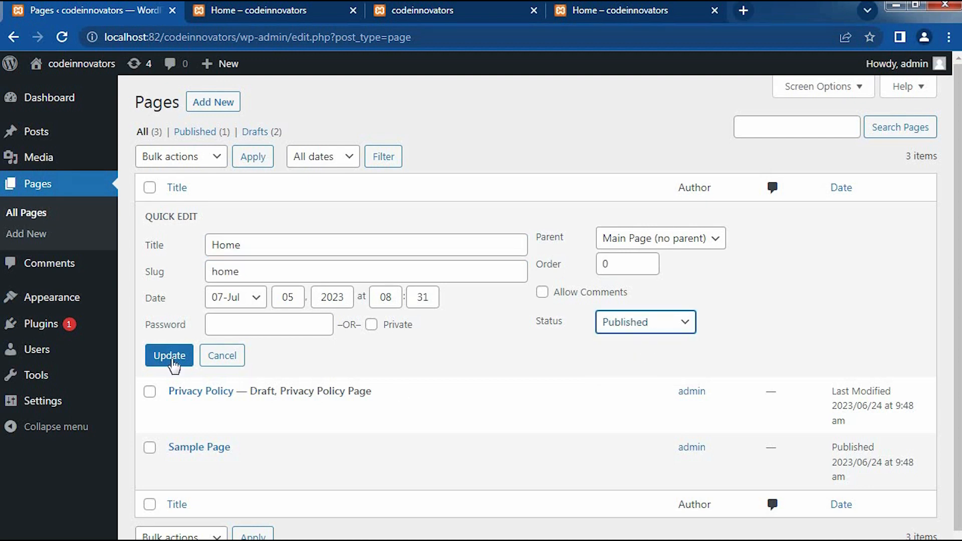
pyautogui.click(176, 357)
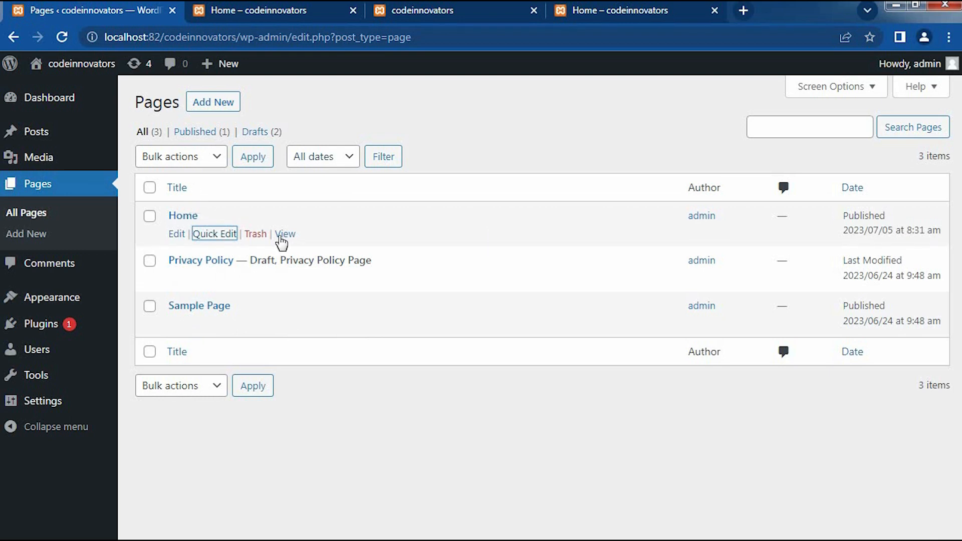
# - View the published Home page on the live site, look through its content, and return to the list of all pages
pyautogui.click(284, 235)
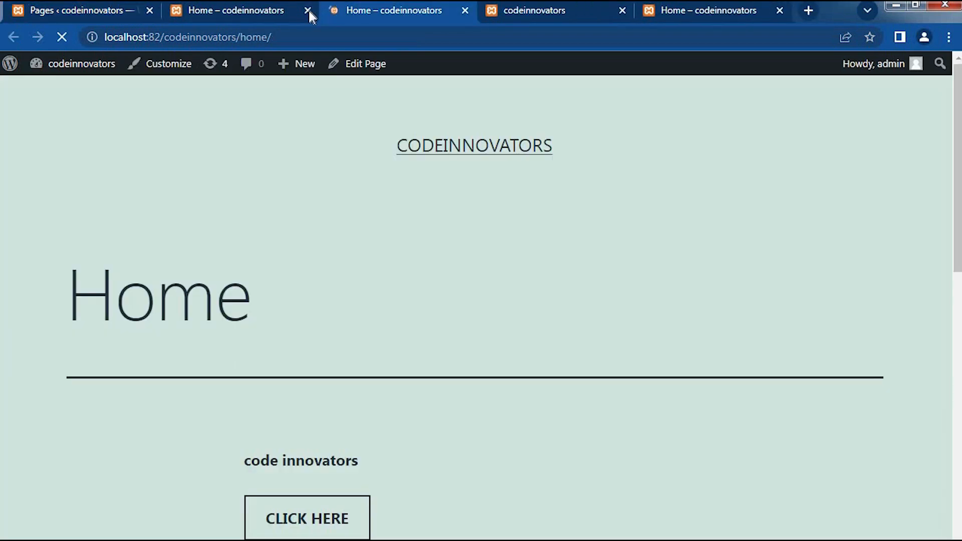
pyautogui.click(308, 10)
pyautogui.scroll(-6, 208, 250)
pyautogui.scroll(-3, 209, 249)
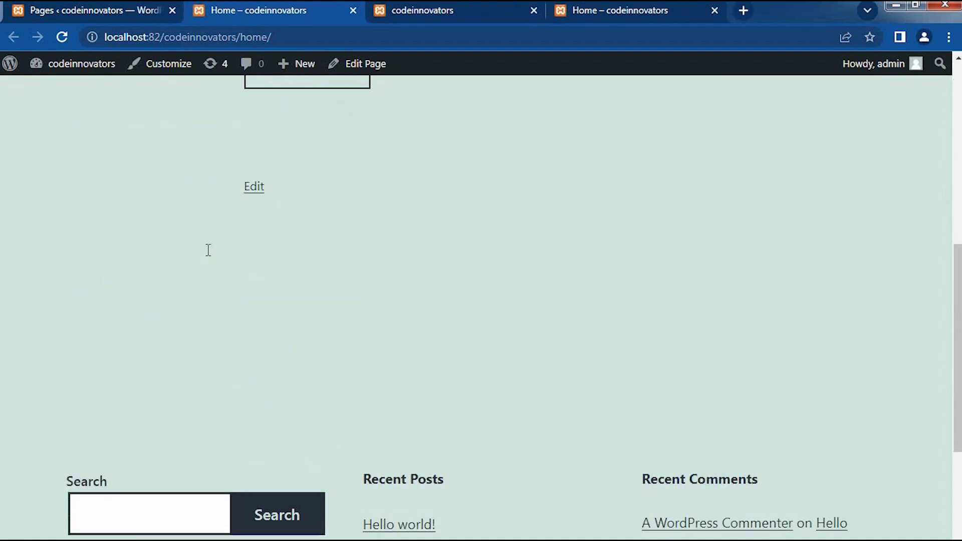
pyautogui.scroll(9, 208, 249)
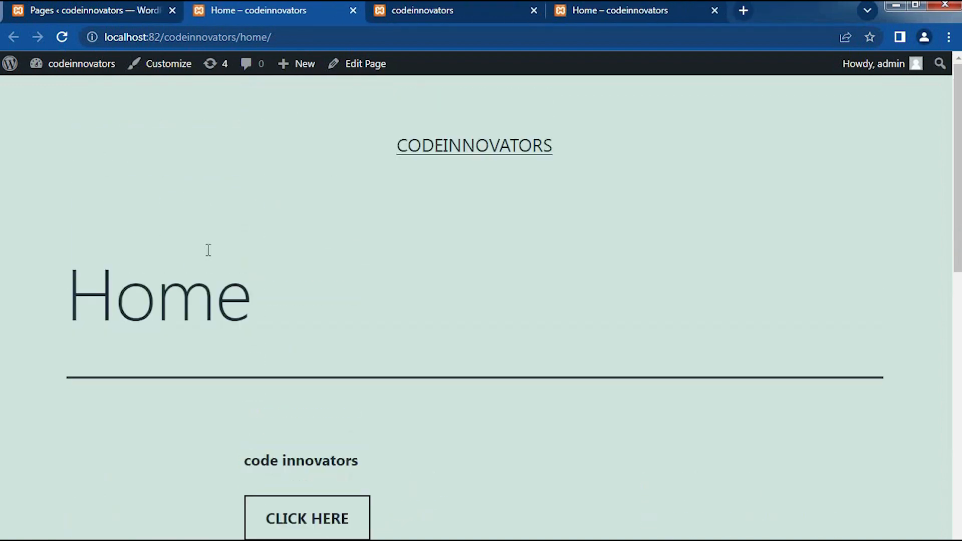
pyautogui.click(354, 10)
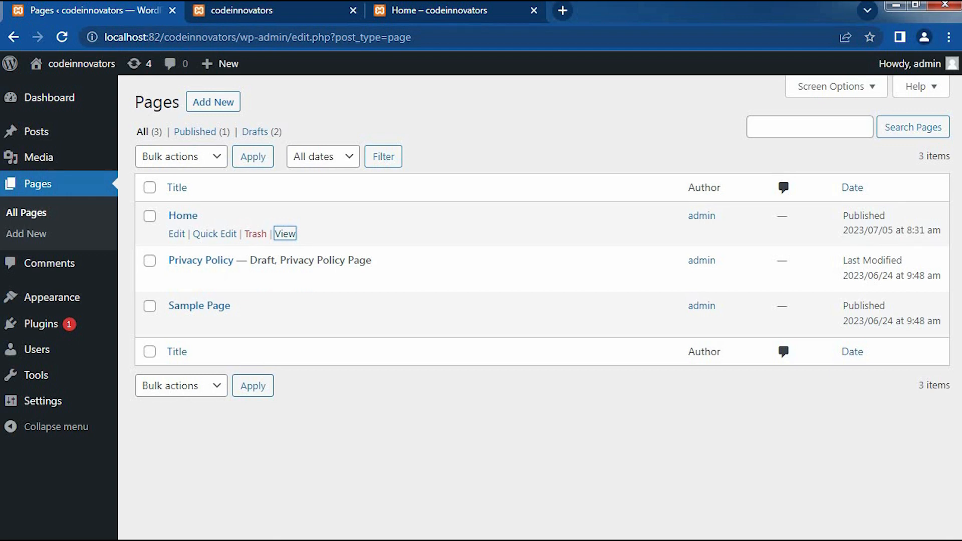
pyautogui.click(120, 540)
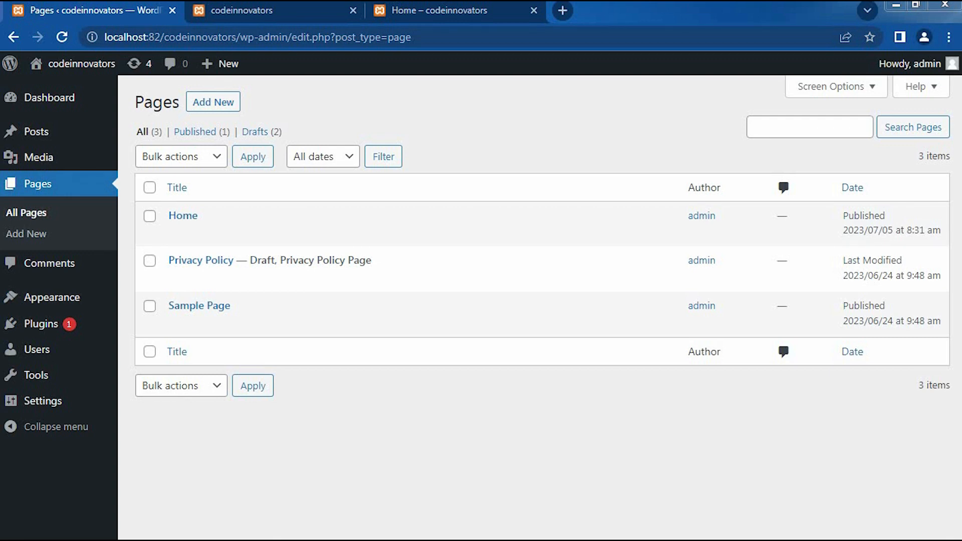